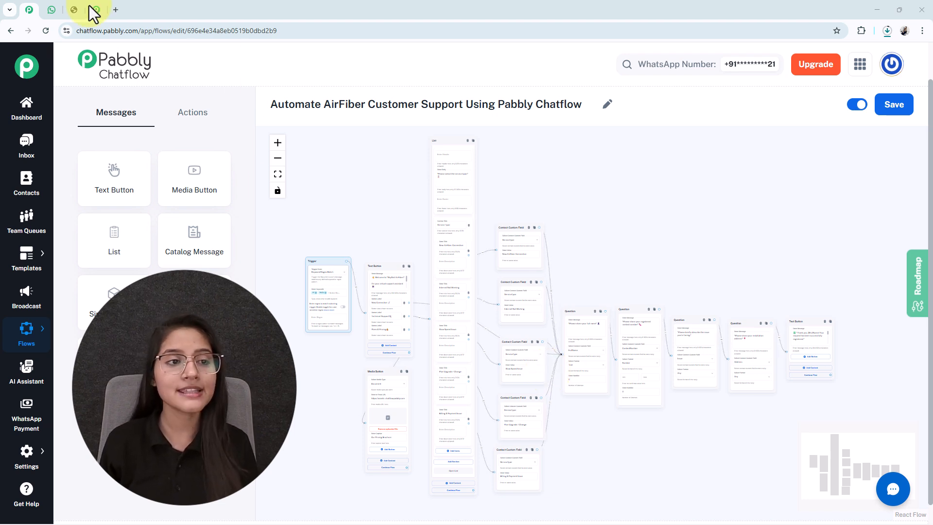
Step: Switch to WhatsApp Web, send "Hi" to the Any Business chat and choose Technical Support from the welcome message's options
click(52, 10)
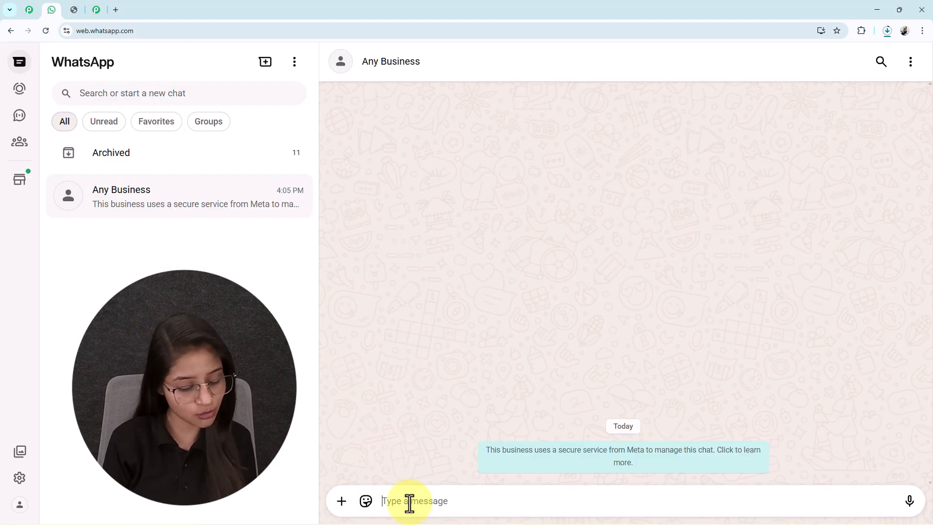
text(hi)
key(Return)
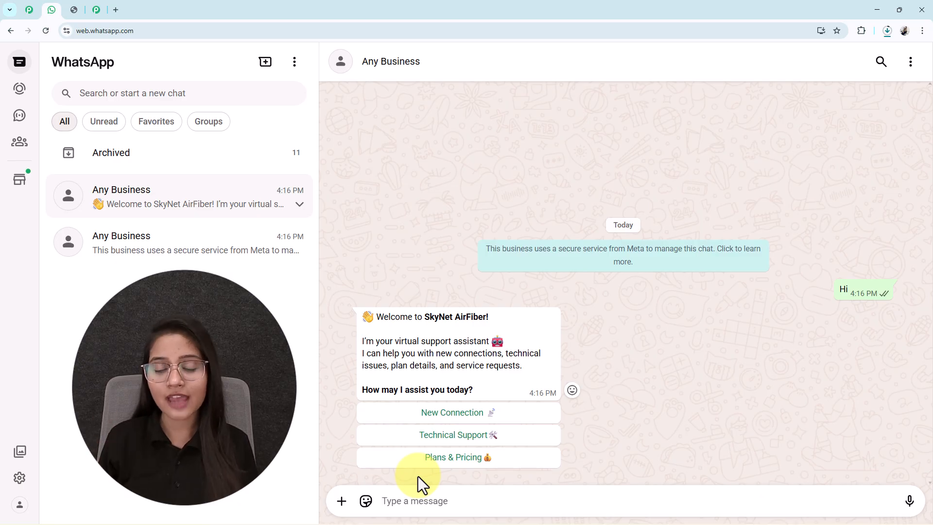
click(444, 436)
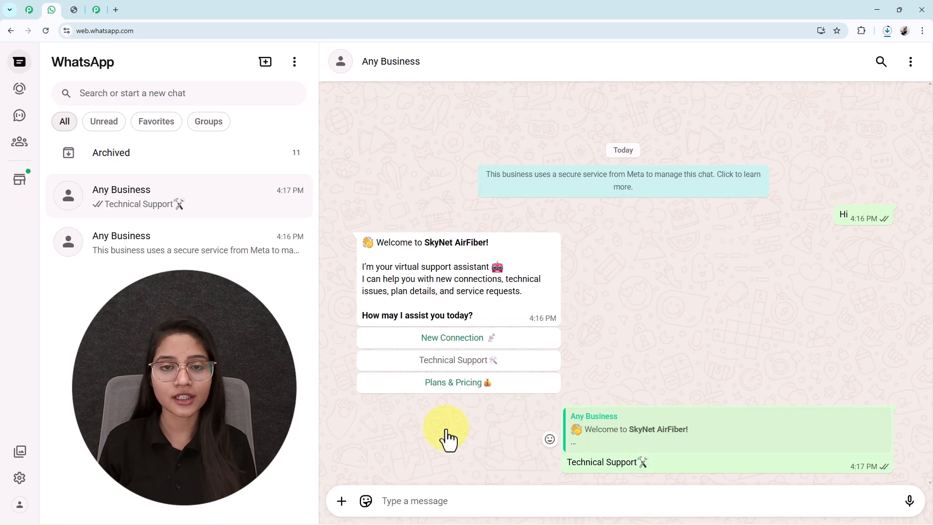
Step: Answer the service type question by sending Slow Speed Issue from its option list
drag(358, 437, 521, 443)
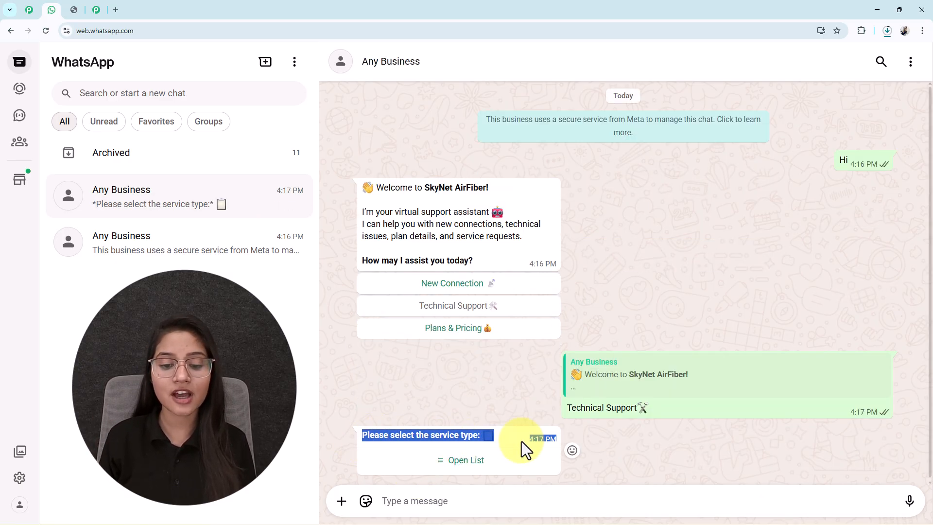
click(457, 462)
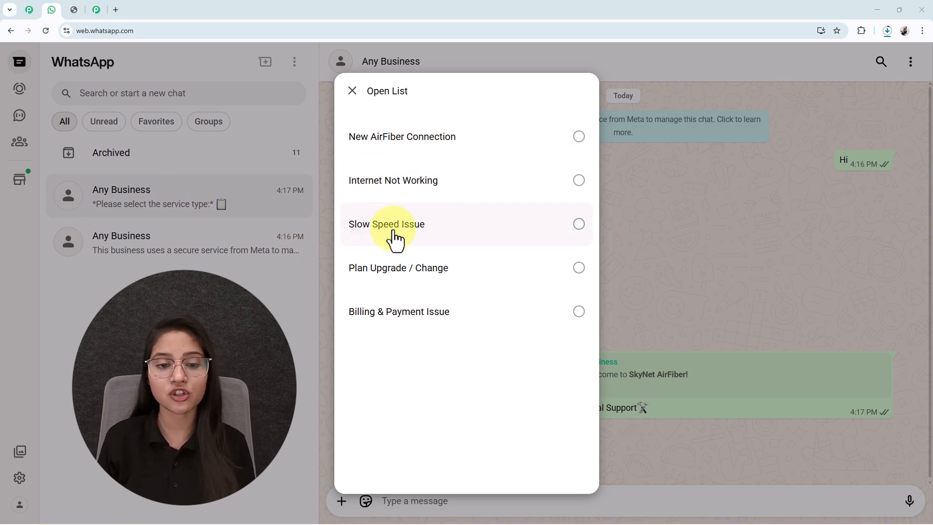
click(406, 249)
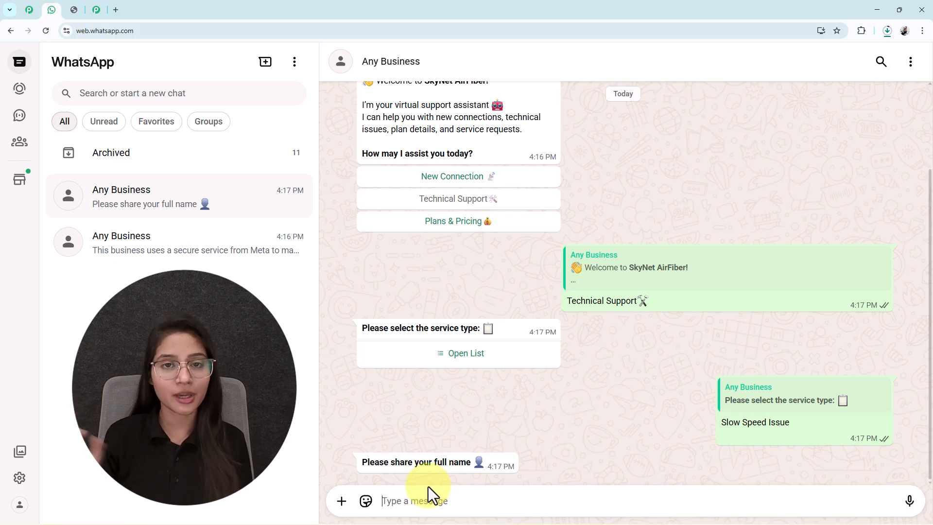
Step: Reply to the chatbot's questions with the customer's full name and registered contact number
text(Test)
text(User)
key(Return)
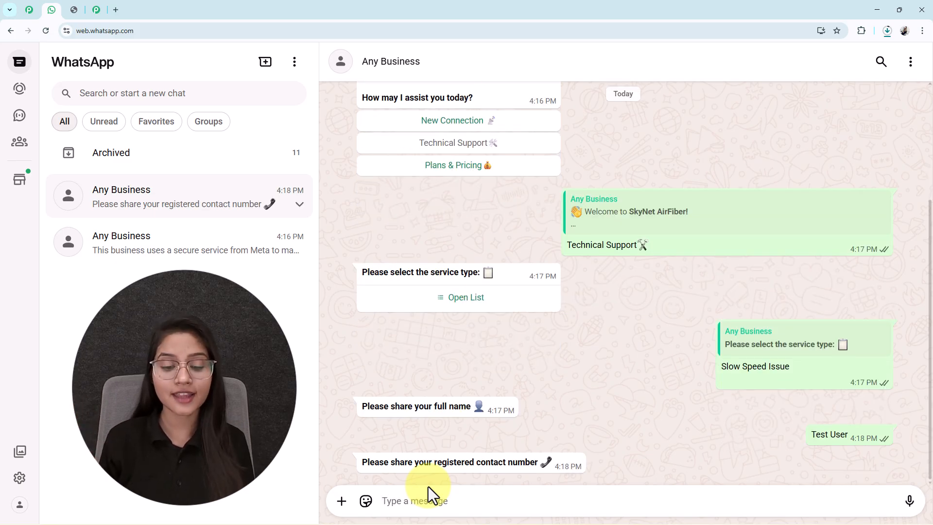
text(89898989)
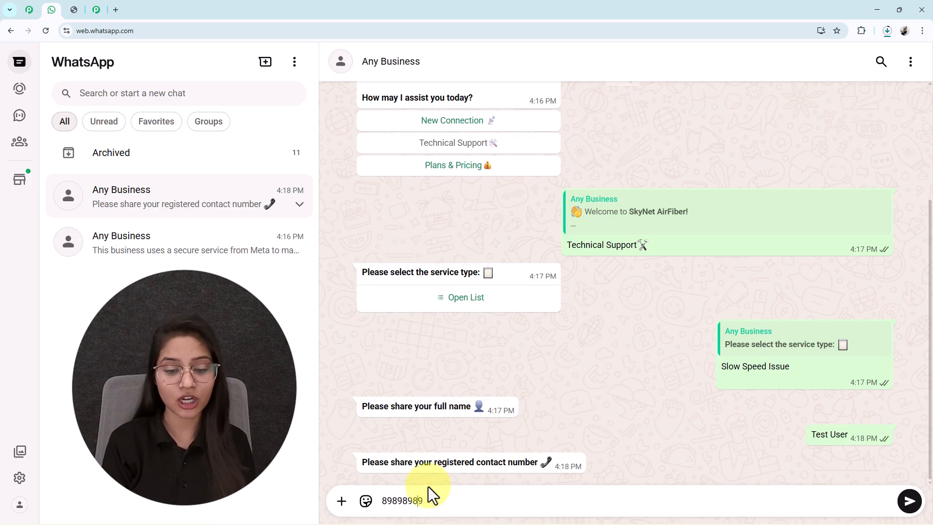
text(99)
key(Return)
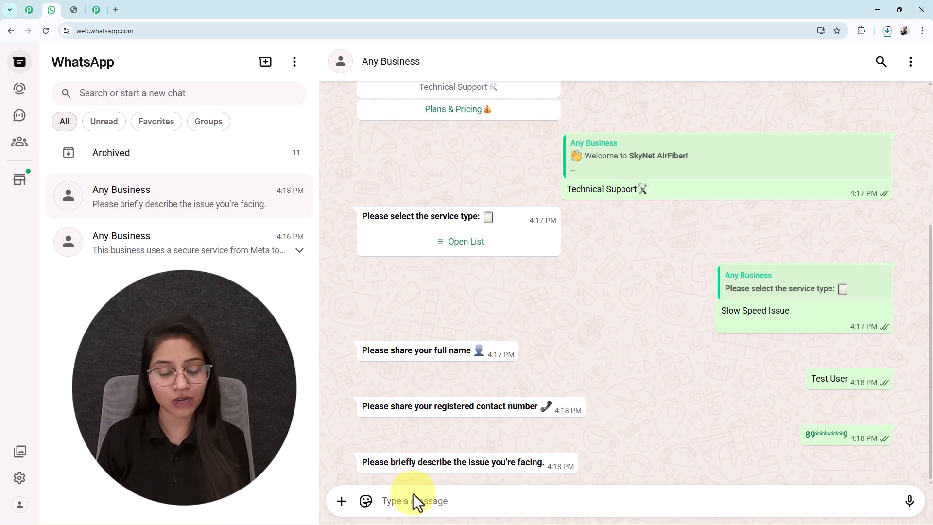
Step: Send "I'm experiencing slow internet speed. The connection feels unstable, and pages/videos are taking longer than usual to load." and reply with the installation address
text(I’m experiencing slow internet speed. The connection feels unstable, and pages/videos are taking longer than usual to load.)
key(Return)
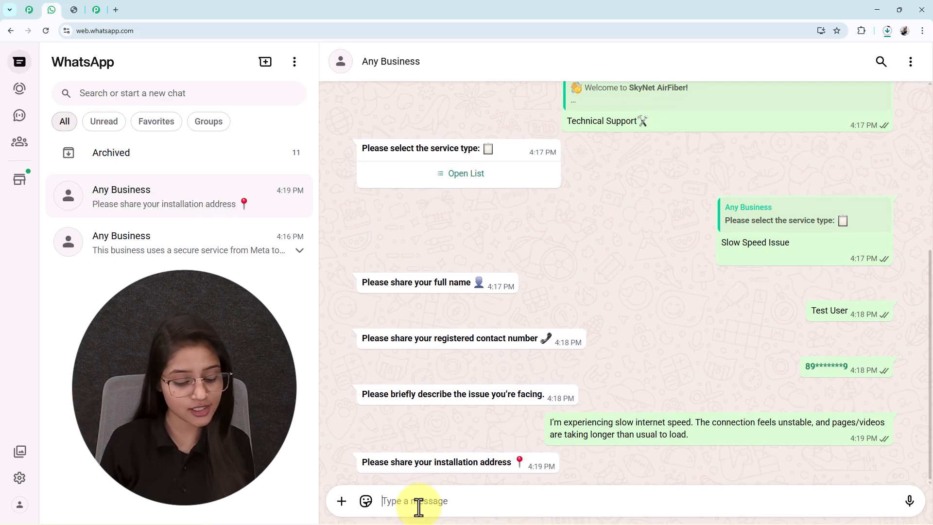
text(B)
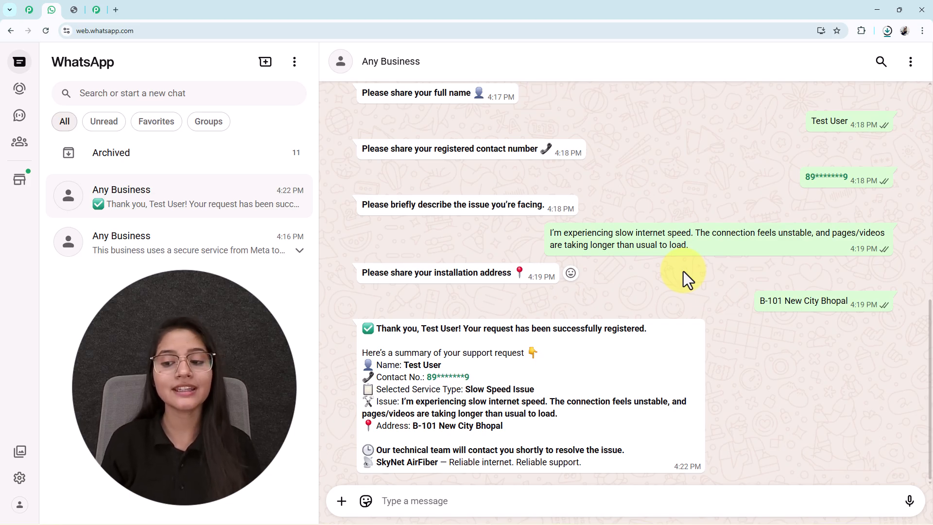
Step: Compare the name, contact number and service type in the support request summary with the answers given earlier in the chat
drag(402, 365, 441, 365)
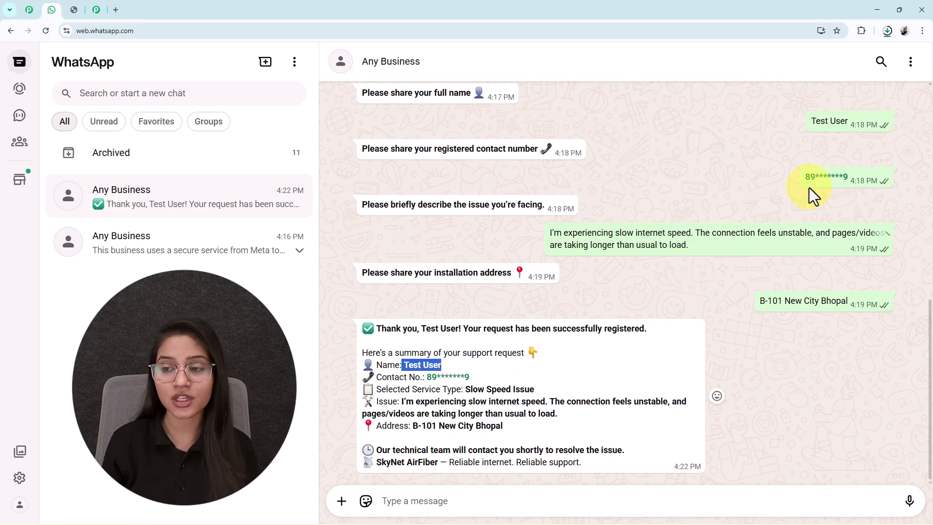
drag(848, 121, 809, 121)
click(809, 121)
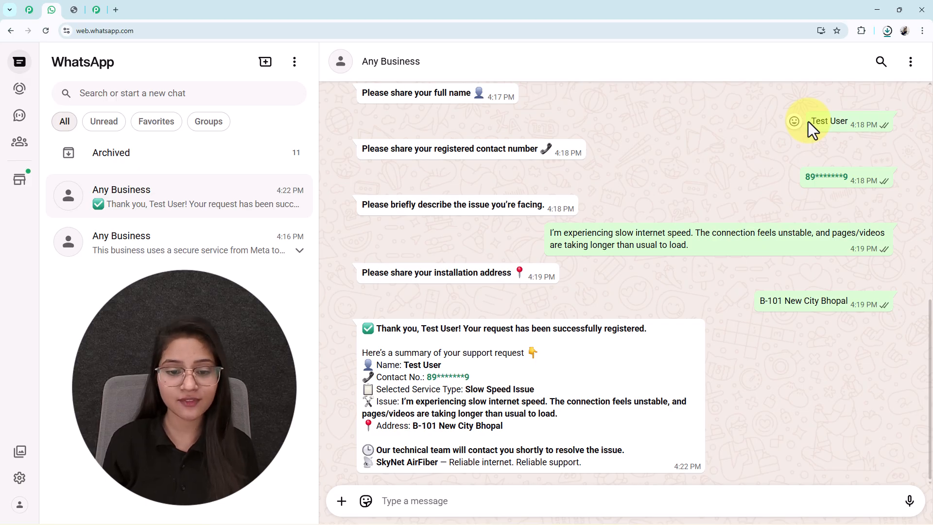
drag(432, 376, 464, 377)
click(587, 340)
drag(538, 390, 473, 389)
scroll(753, 147, up, 3)
drag(800, 199, 710, 202)
scroll(558, 297, down, 3)
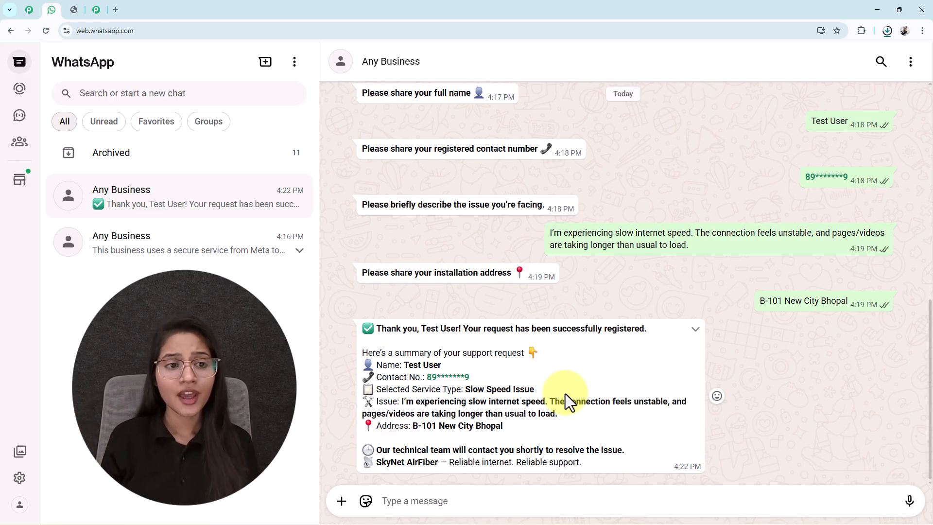
Step: Choose Plans & Pricing in the welcome message and download the Airtel_AirFiber_Pricing.pdf brochure from the reply
scroll(566, 400, up, 8)
click(464, 241)
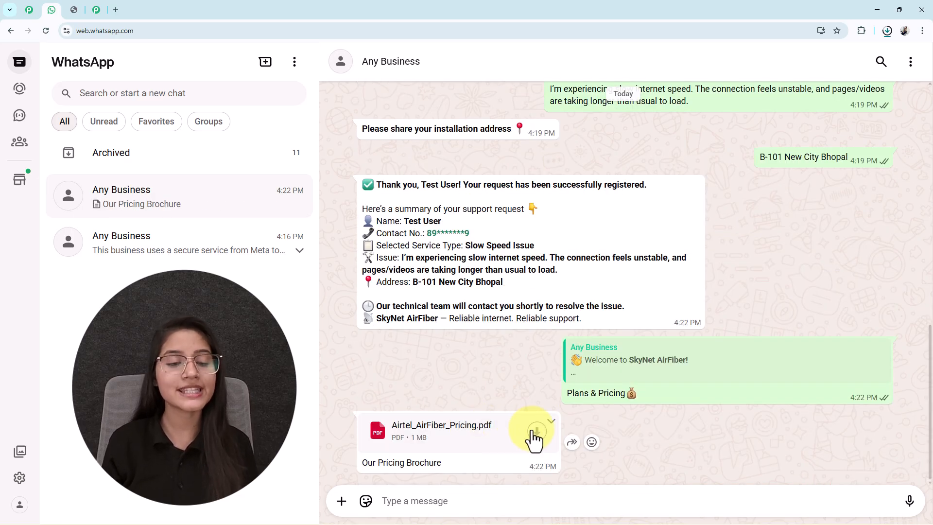
click(534, 431)
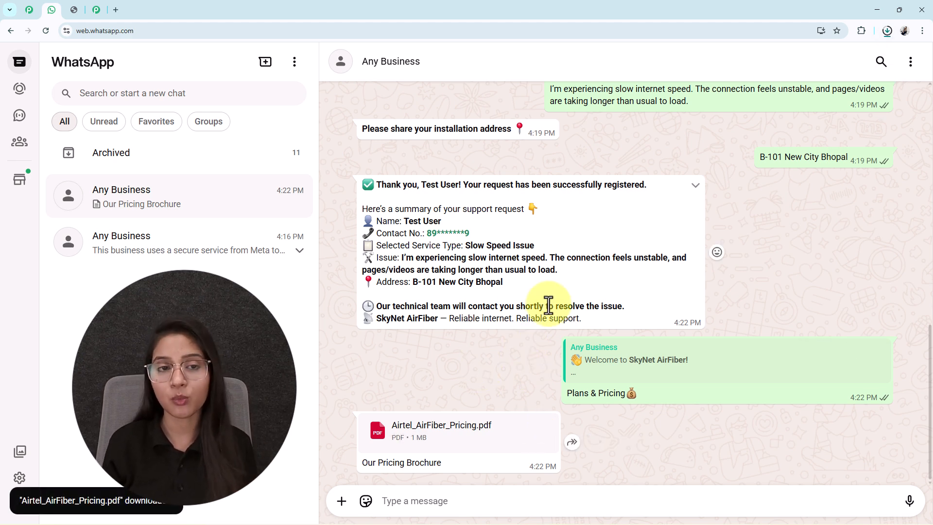
Step: Review the chatbot conversation from the welcome message through the request summary to the pricing brochure
scroll(547, 306, up, 4)
scroll(549, 305, down, 4)
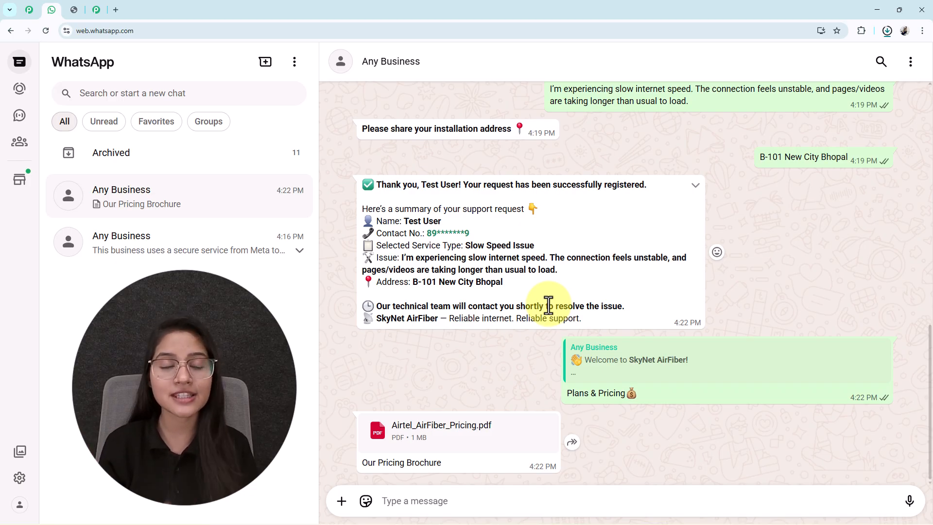
scroll(548, 305, up, 3)
scroll(548, 305, down, 3)
scroll(548, 305, up, 7)
scroll(549, 305, down, 4)
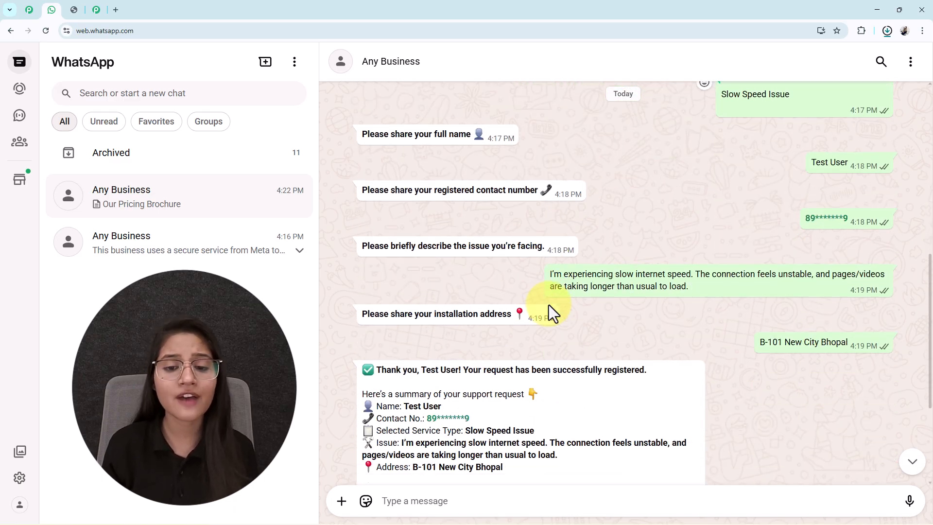
scroll(549, 305, down, 4)
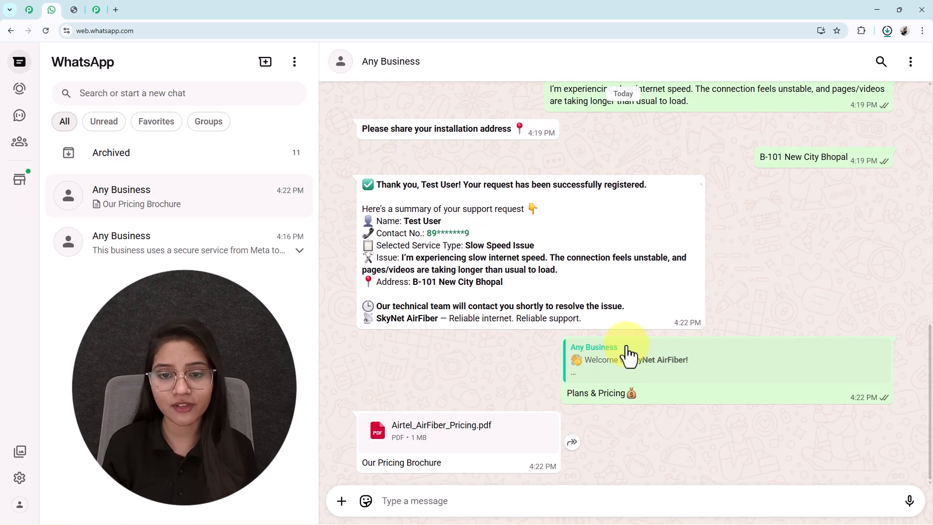
scroll(626, 345, up, 11)
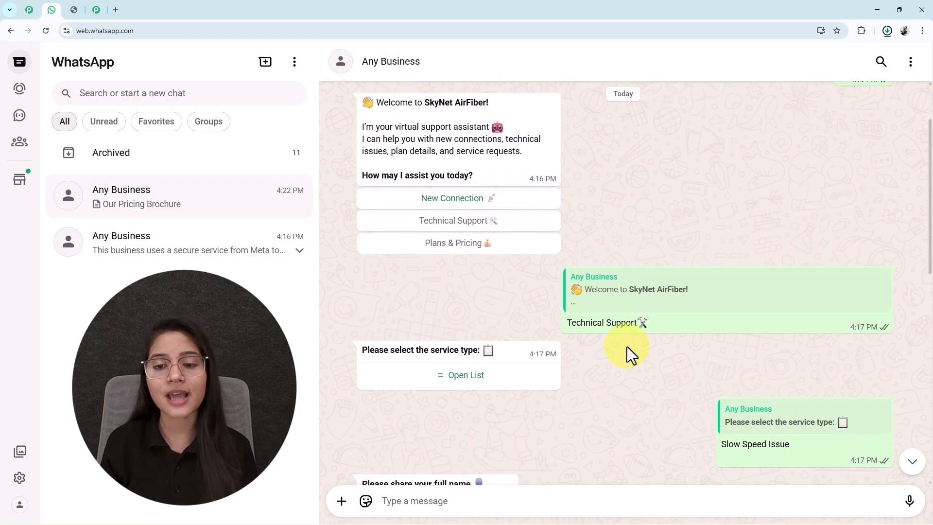
scroll(627, 346, down, 11)
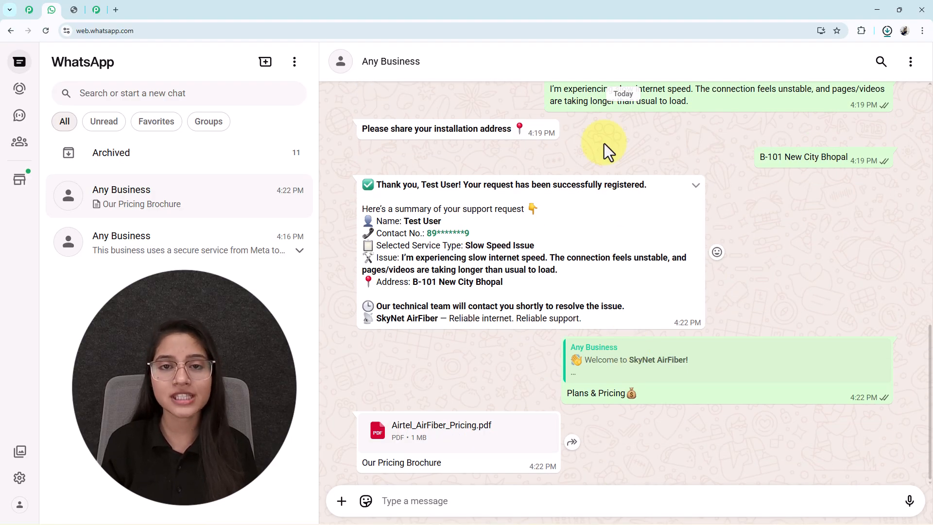
Step: Open pabbly.com/chatflow in a new browser tab and look over its landing page
click(115, 9)
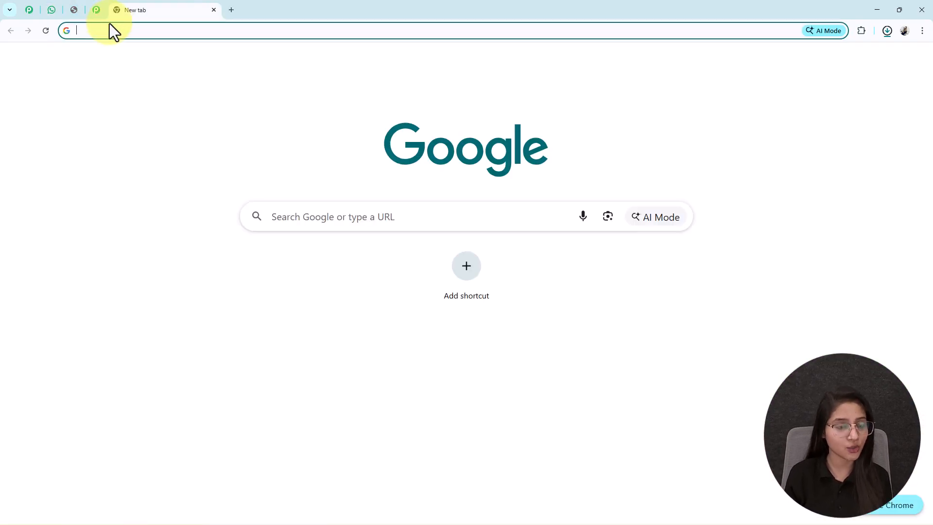
text(pa)
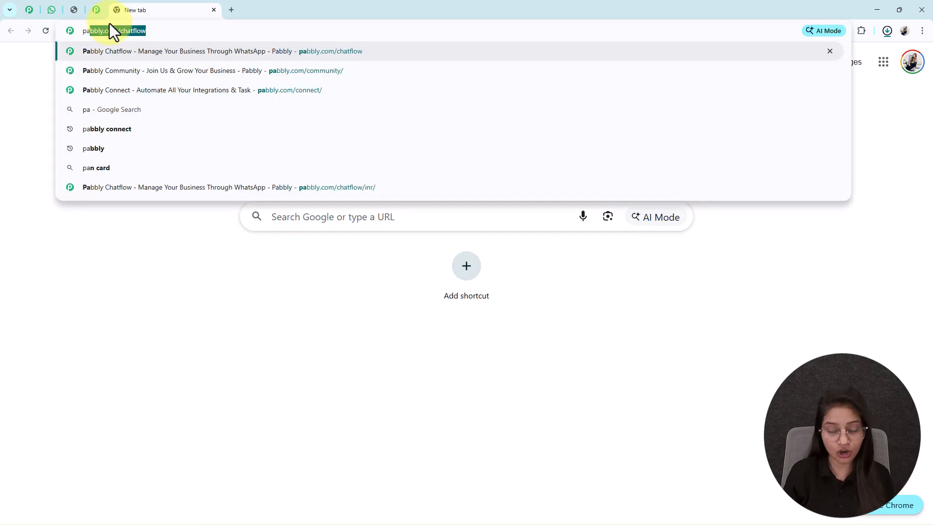
key(Right)
key(Return)
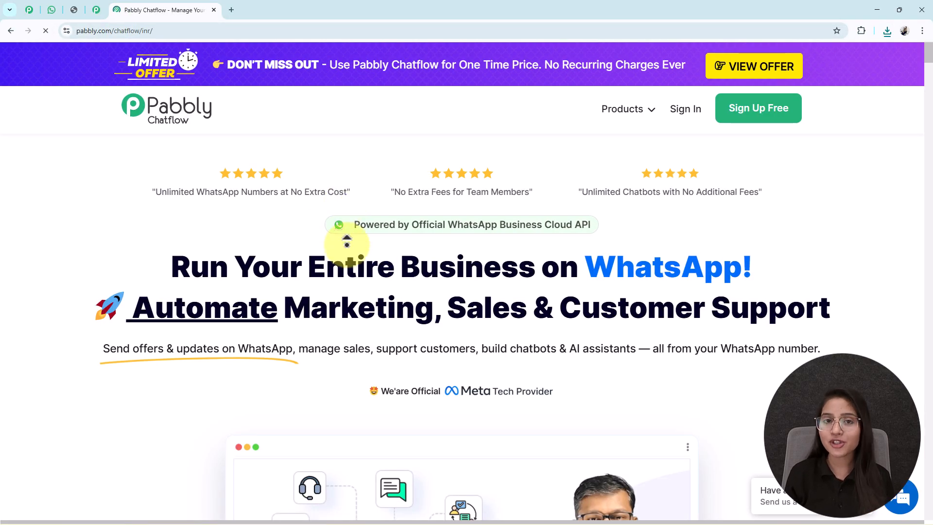
scroll(348, 350, down, 2)
scroll(348, 351, up, 2)
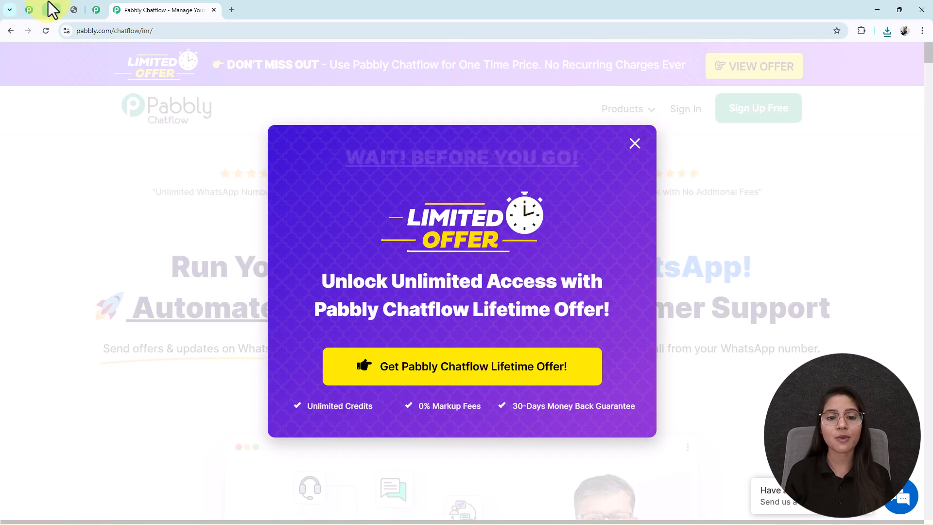
Step: Look over the WhatsApp chatbot conversation again and view the open discount code image
click(51, 10)
scroll(593, 350, up, 6)
scroll(595, 344, down, 6)
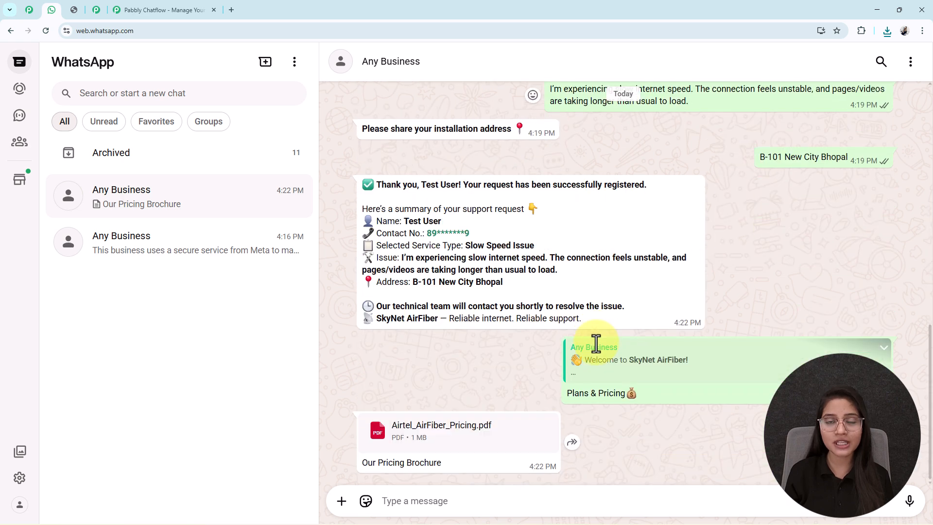
click(71, 15)
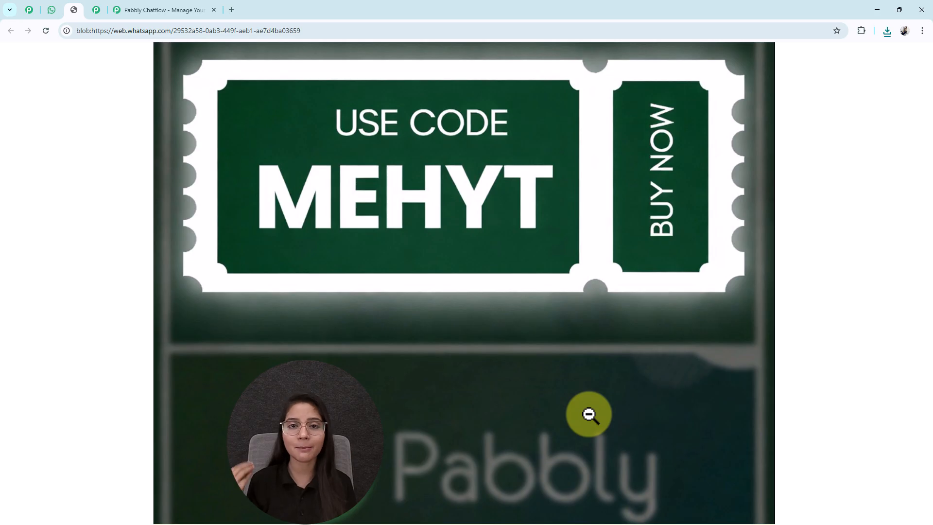
Step: Return to the Pabbly Chatflow website, sign in and open the Pabbly Chatflow app from the list of apps
click(141, 2)
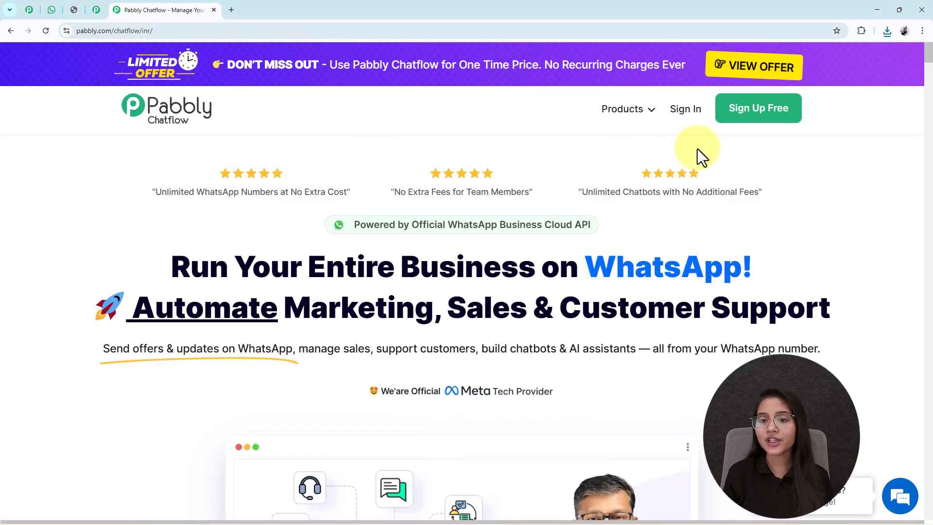
click(694, 113)
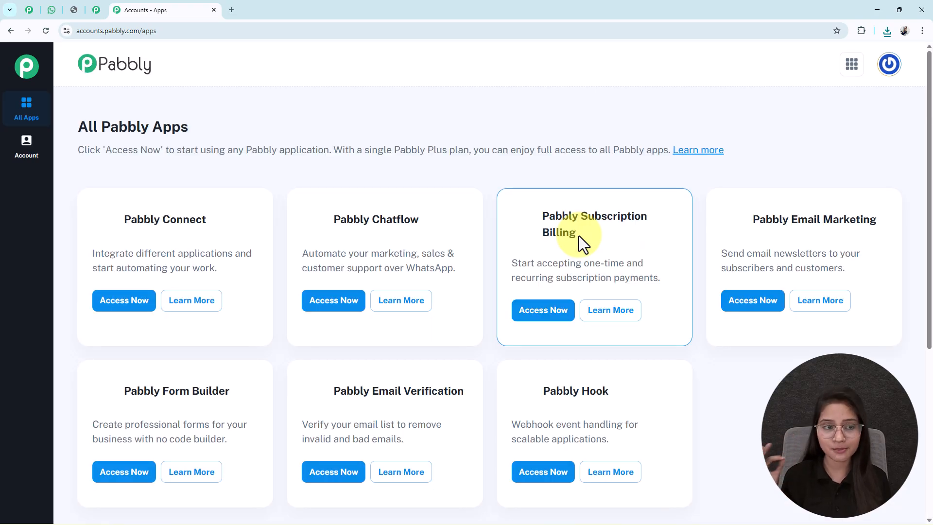
drag(332, 225, 430, 226)
click(430, 226)
click(341, 306)
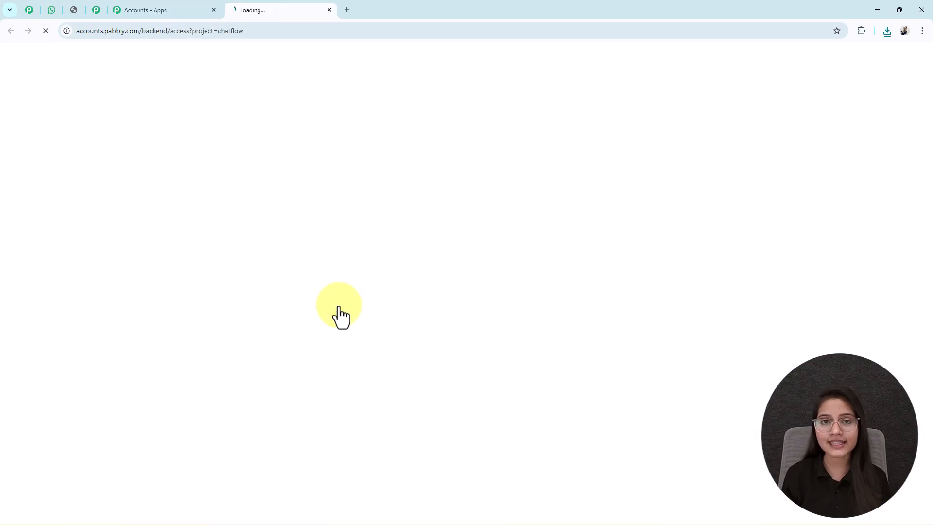
scroll(341, 313, down, 2)
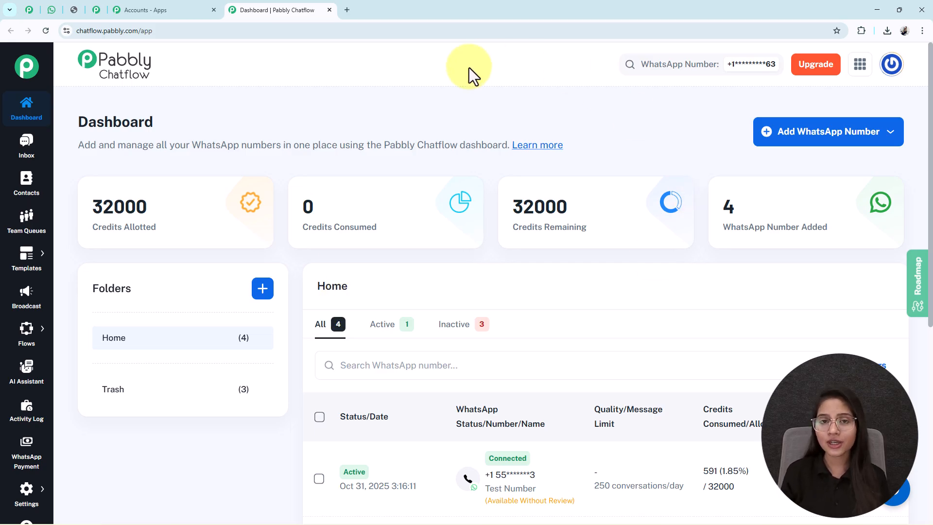
Step: Go to the Flow Builder and add a new flow, positioning its Trigger block in view on the canvas
mouse_move(26, 333)
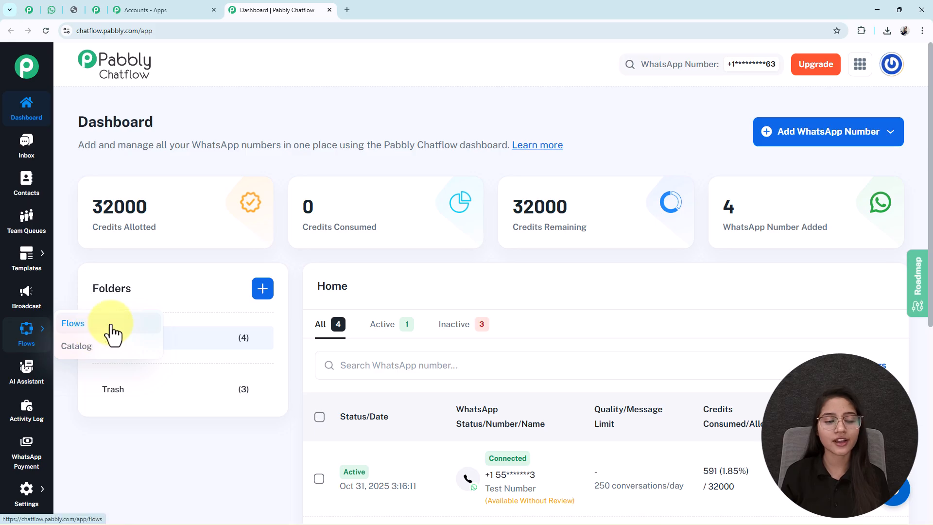
click(112, 334)
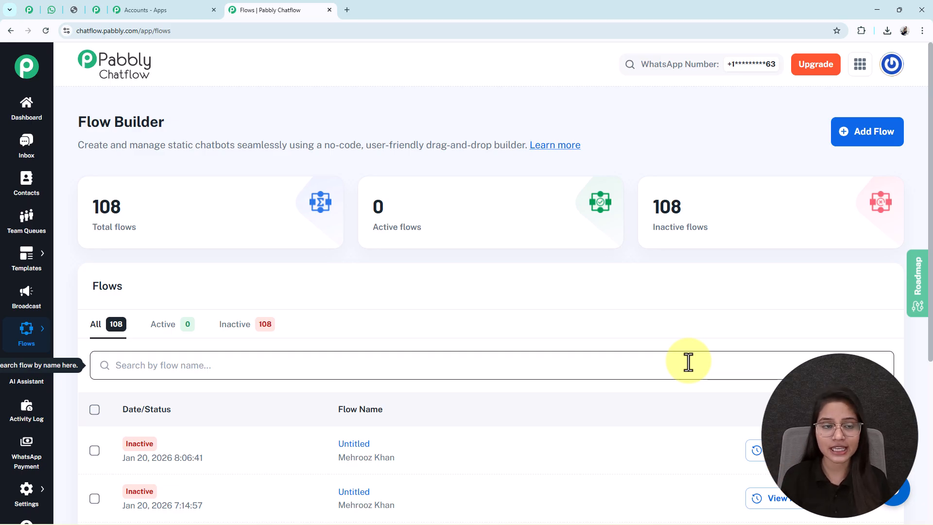
click(878, 138)
drag(305, 237, 310, 194)
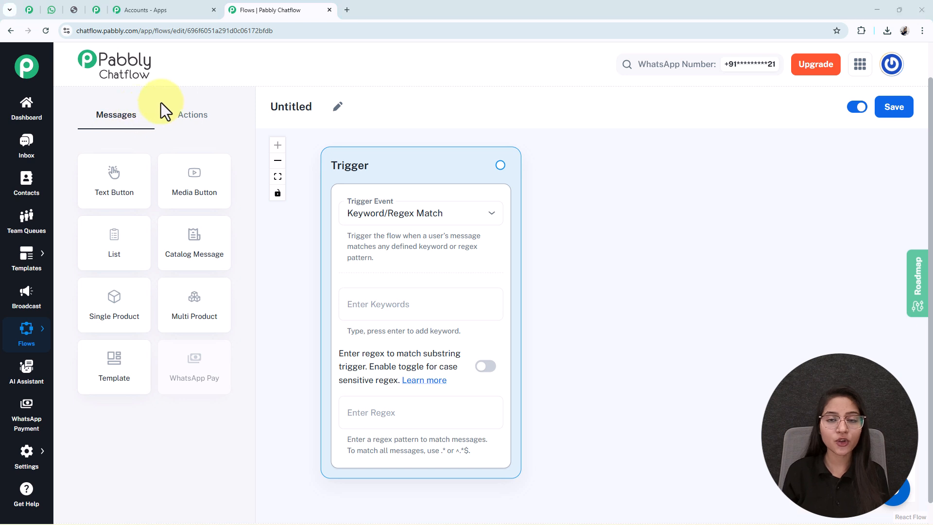
Step: Rename the untitled flow as "Automate AirFiber Customer Support Using Pabbly Chatflow"
click(339, 108)
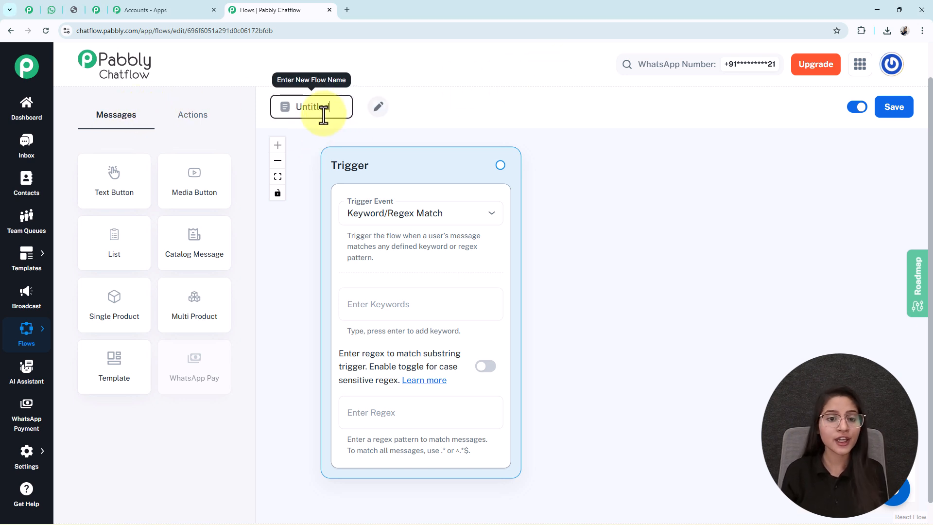
drag(333, 108, 279, 116)
text(Automate AirFiber Customer Support Using Pabbly Chatflow)
click(594, 189)
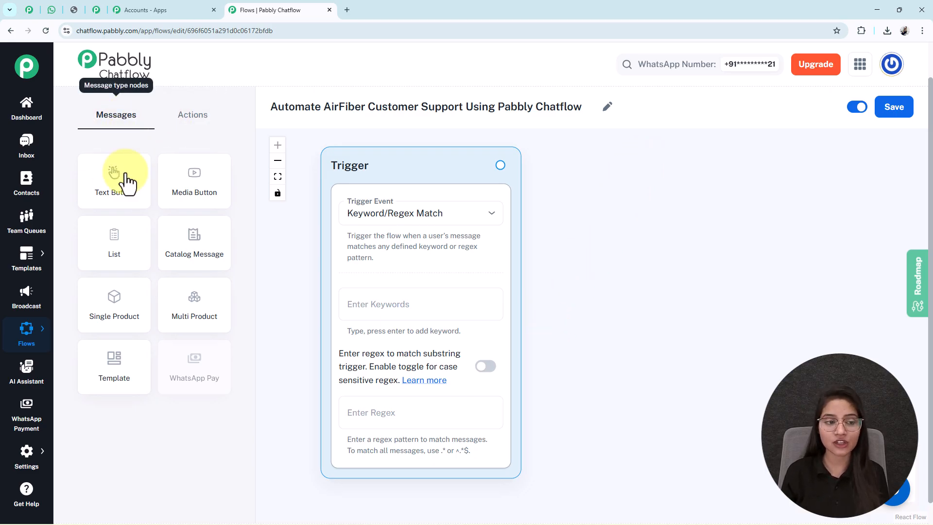
Step: Look through the available action blocks, return to the message blocks and save the flow
click(196, 120)
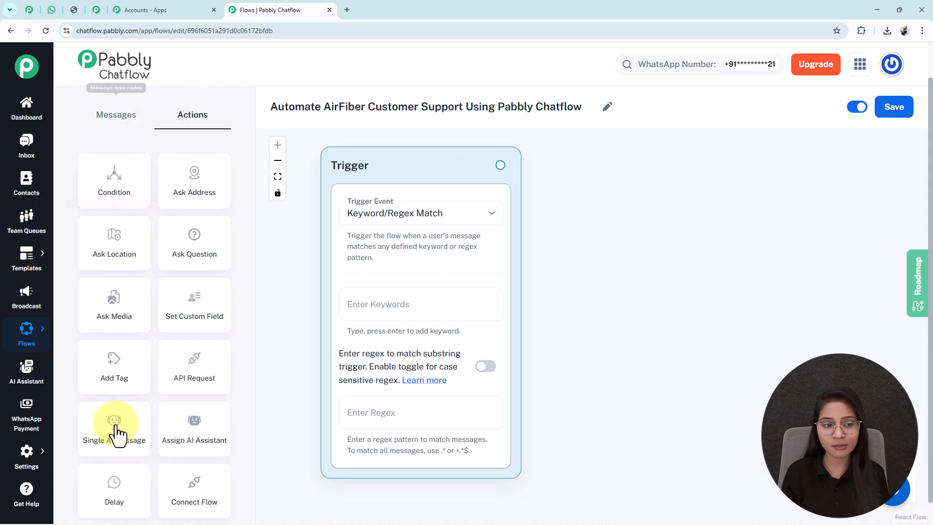
click(103, 119)
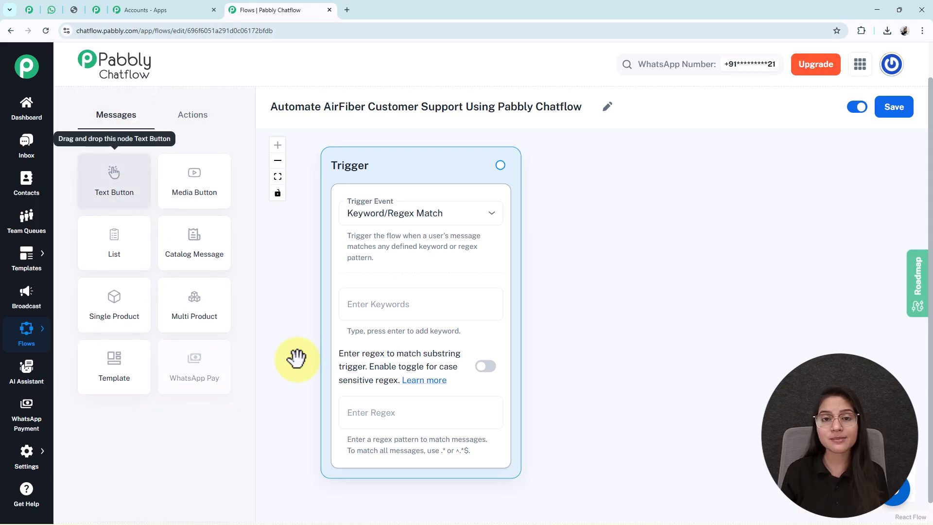
click(857, 116)
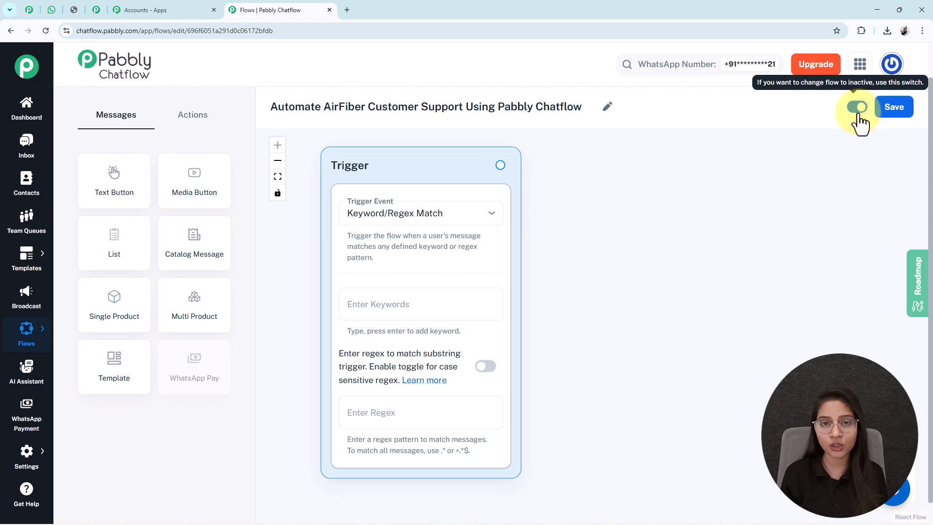
click(888, 110)
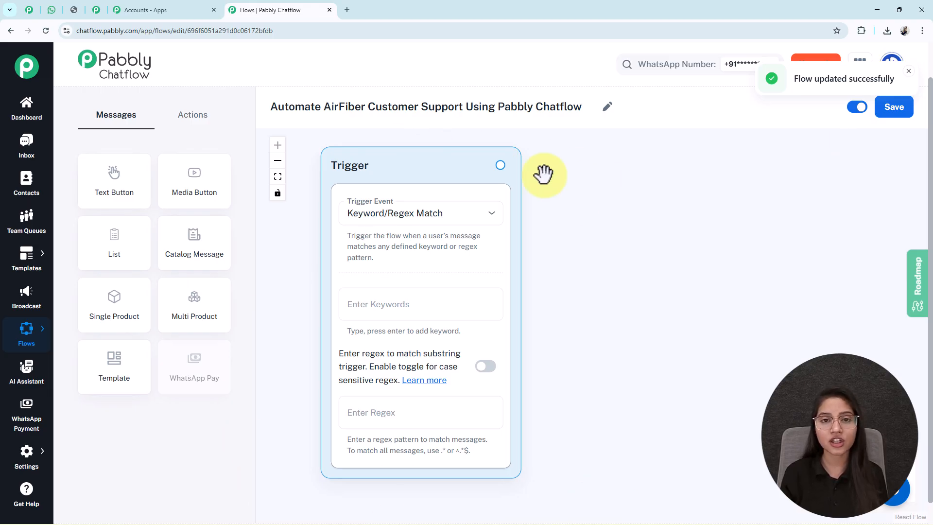
Step: Set the trigger event to Keyword/Regex Match and add the keywords Hi and Hello
click(430, 223)
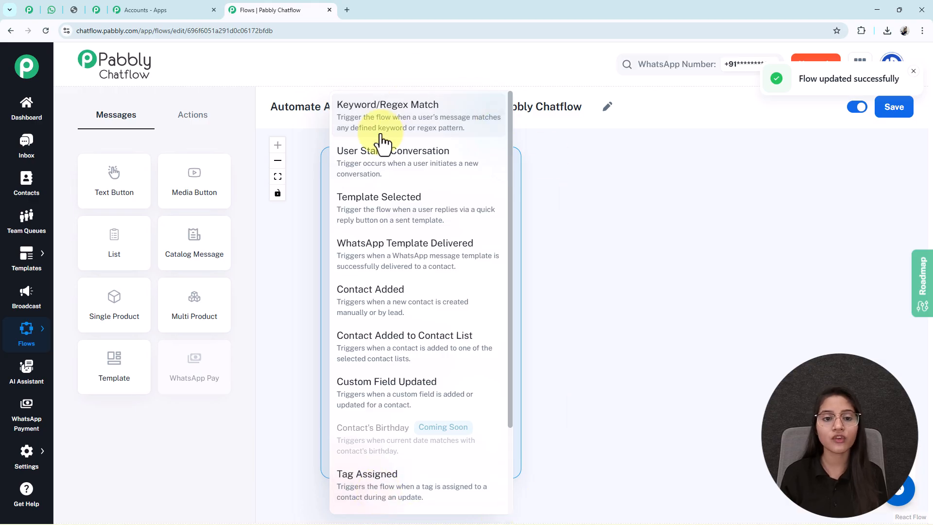
click(398, 127)
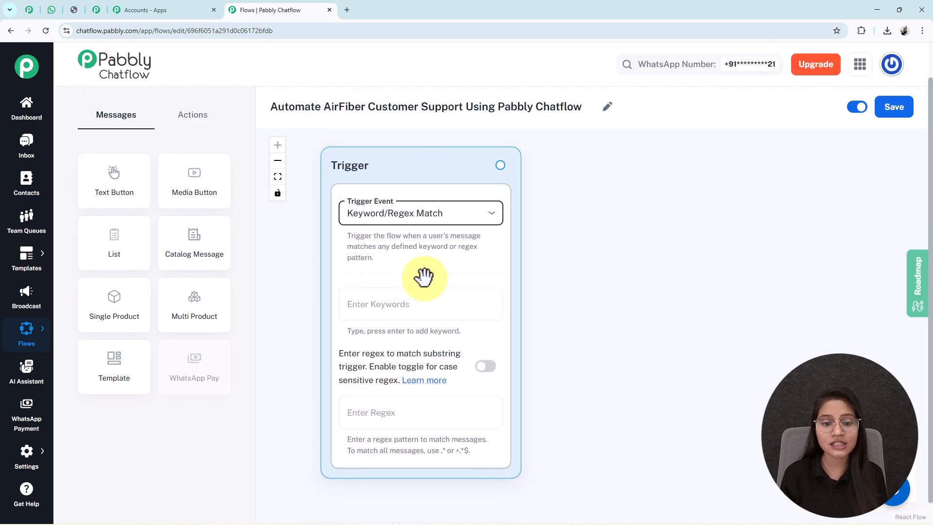
click(399, 310)
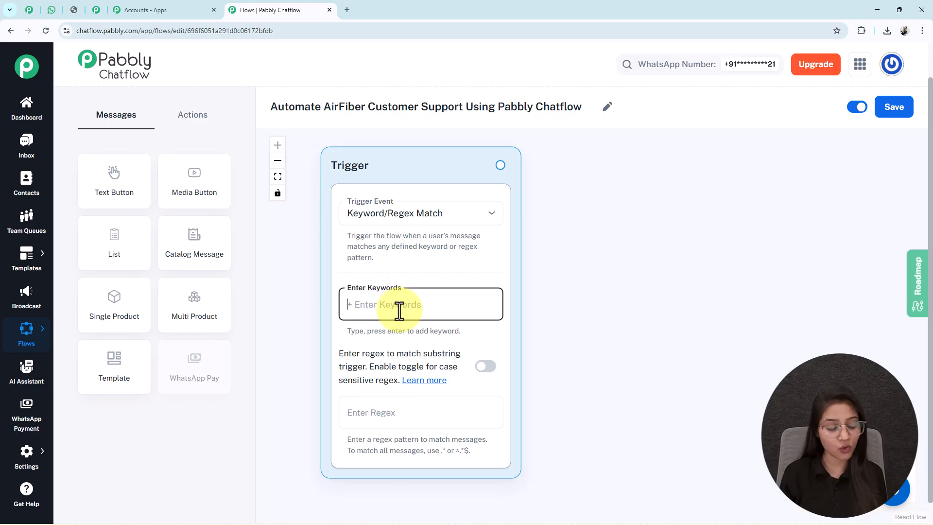
text(Hi)
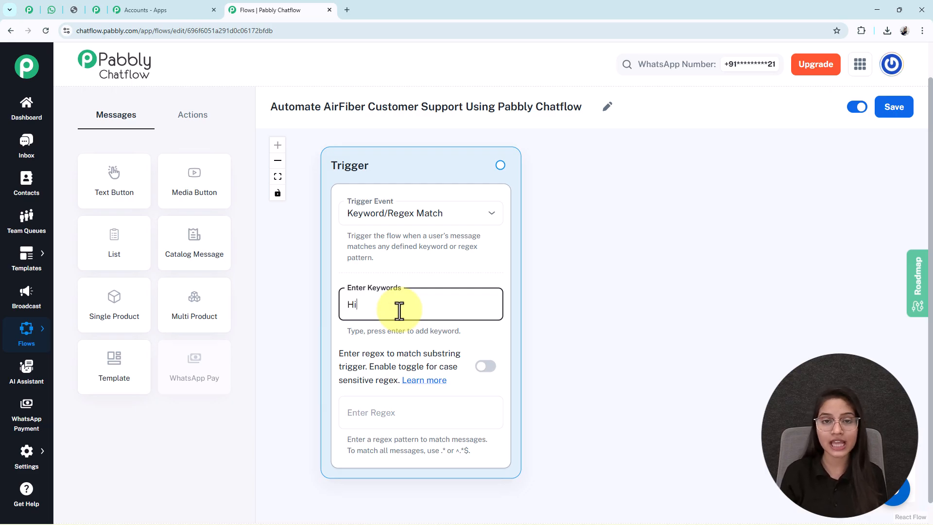
key(Return)
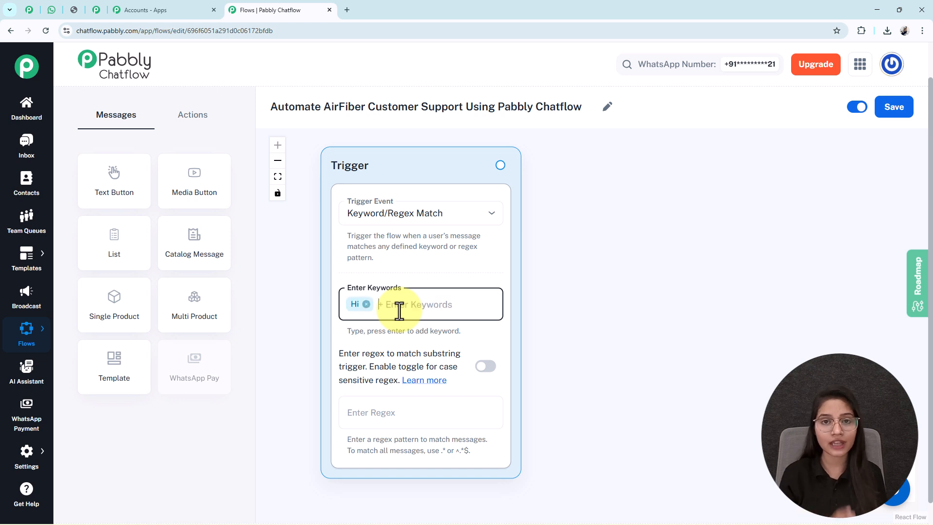
text(Hell)
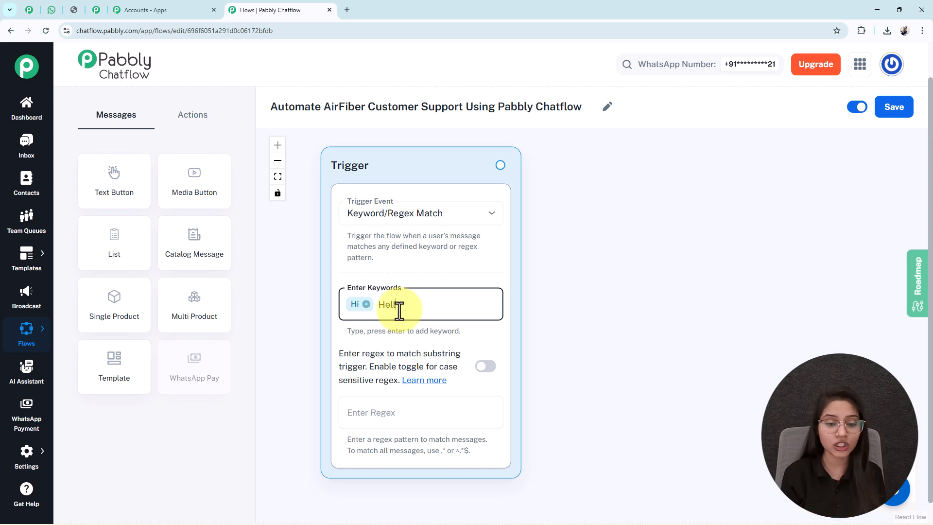
key(Return)
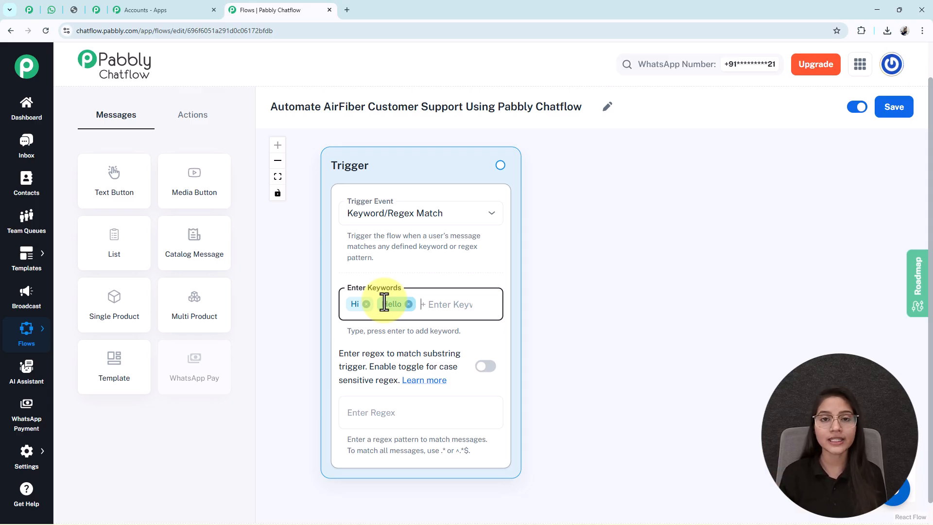
Step: Add a Text Button block beside the Trigger and paste in the "Welcome to *SkyNet AirFiber!*" greeting as its message
drag(115, 186, 653, 176)
drag(816, 292, 737, 290)
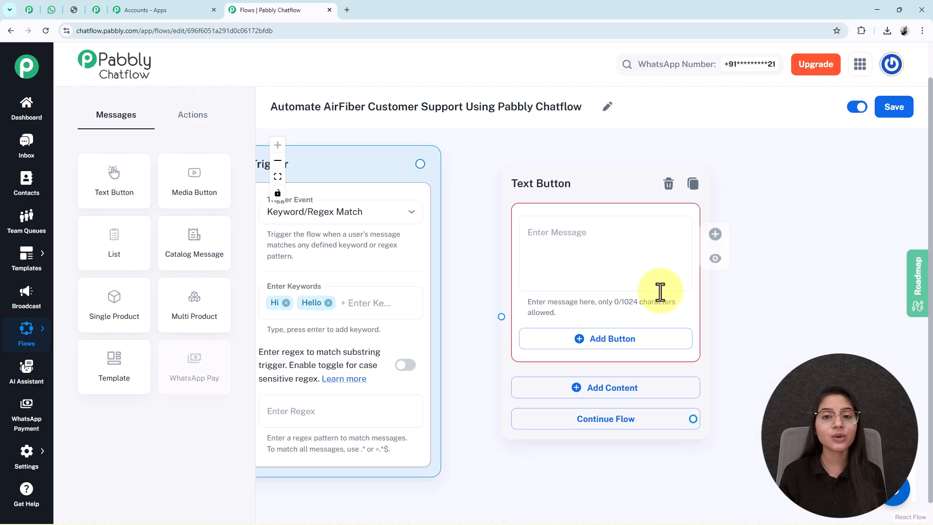
scroll(663, 291, down, 2)
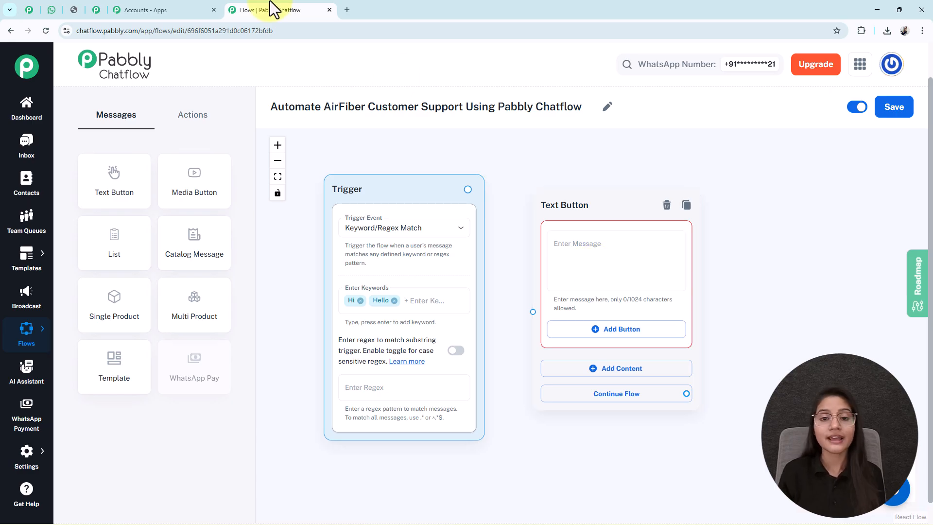
click(617, 277)
key(ctrl+v)
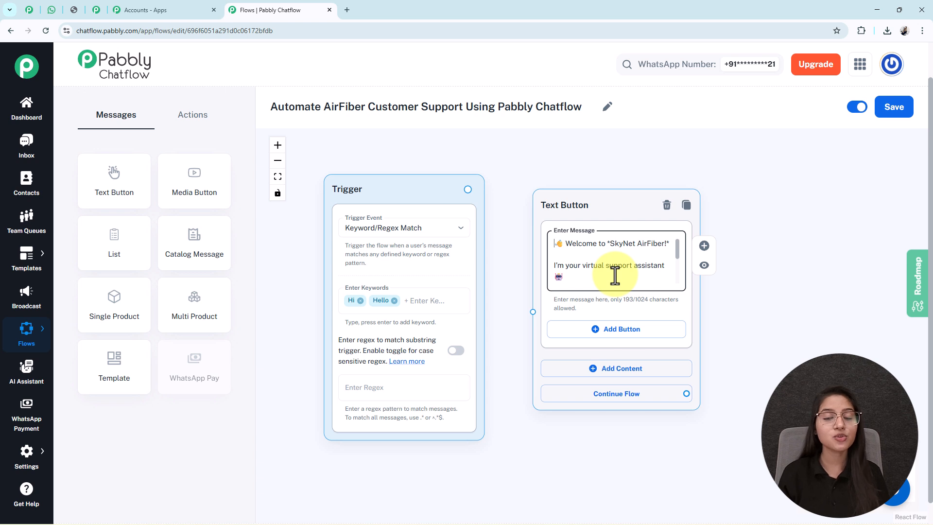
Step: Read through the pasted welcome message in the Text Button block, from the SkyNet company name to its closing question
scroll(615, 276, down, 3)
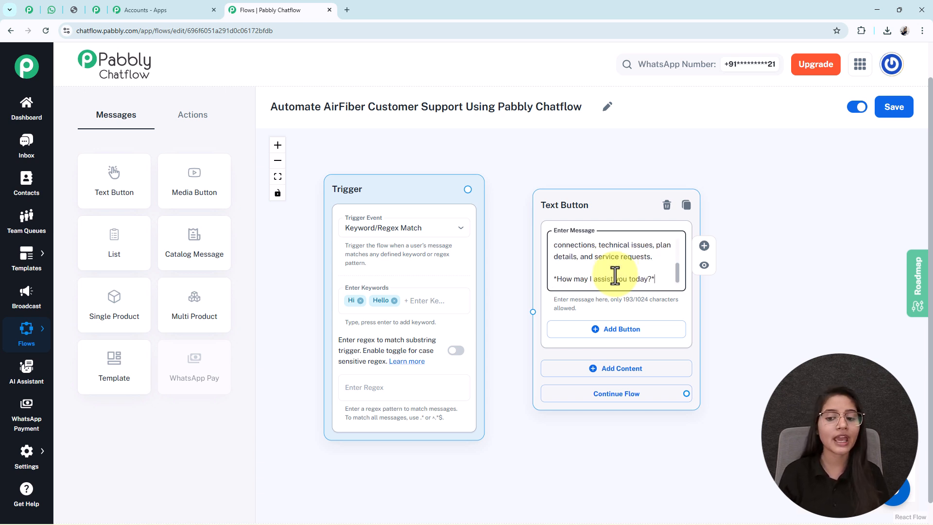
scroll(614, 276, up, 4)
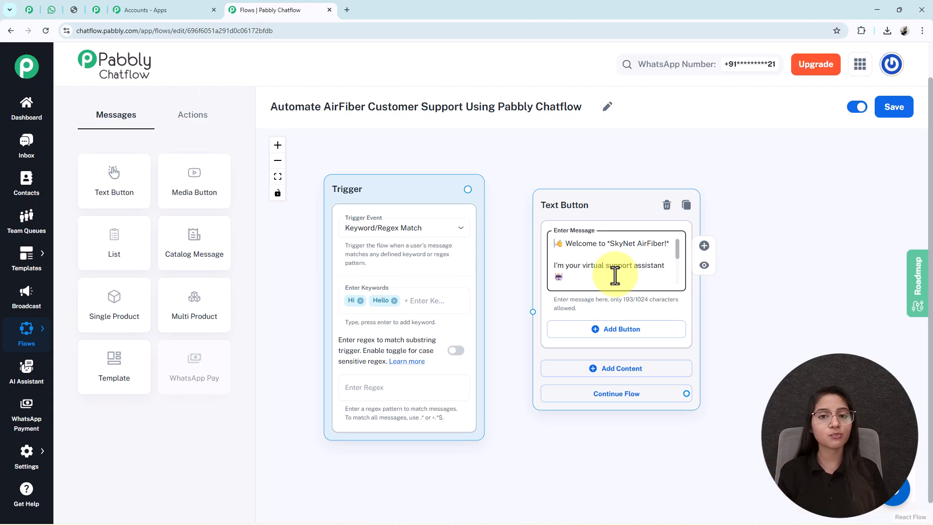
double_click(622, 244)
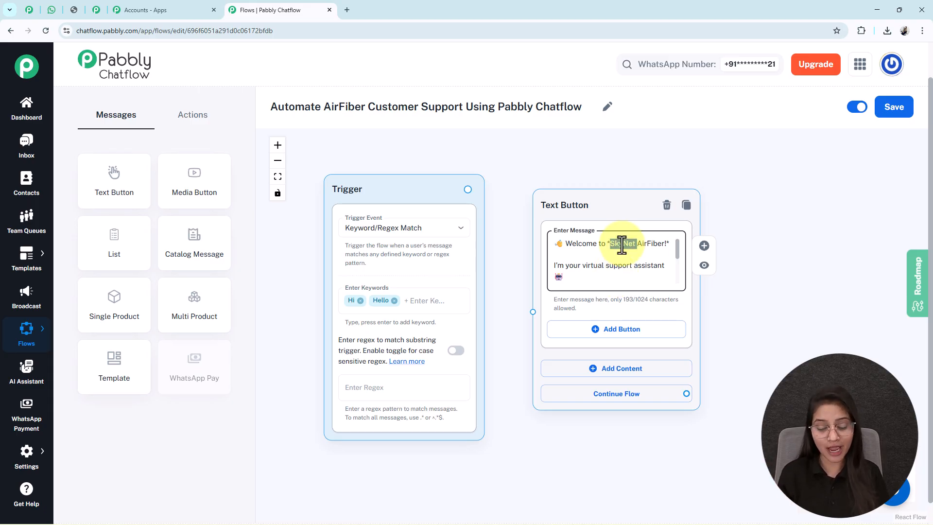
key(Down)
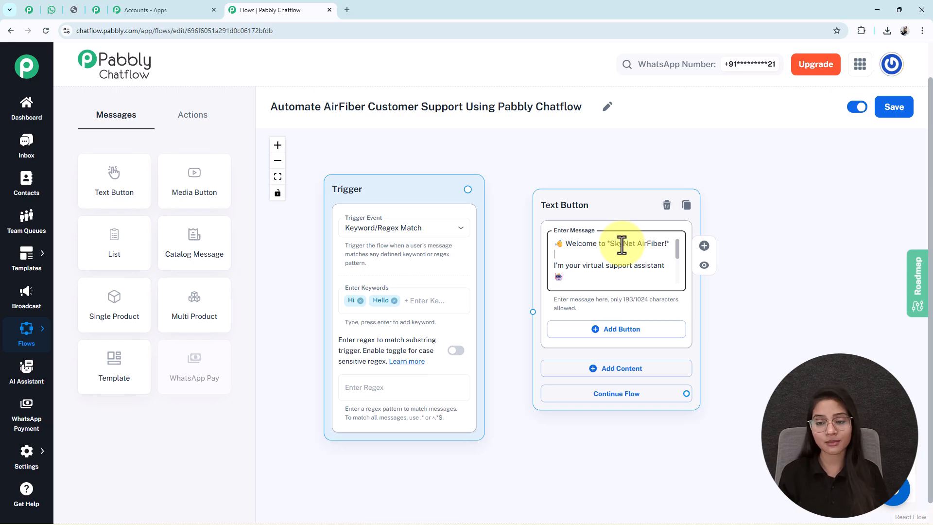
key(Down)
key(Down)
key(Down)
key(Down)
key(Down)
key(Down)
key(Down)
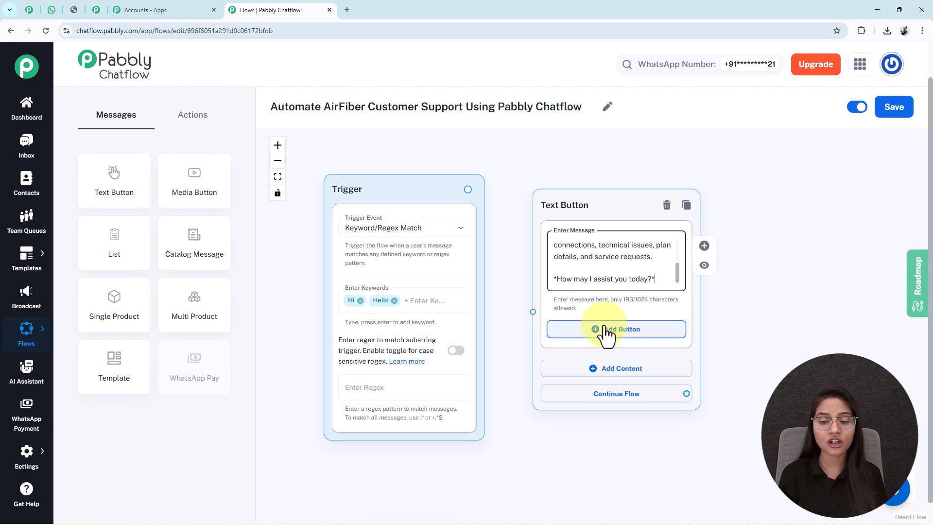
Step: Add a Quick Reply button named "New Connection 📡" to the Text Button block
click(607, 331)
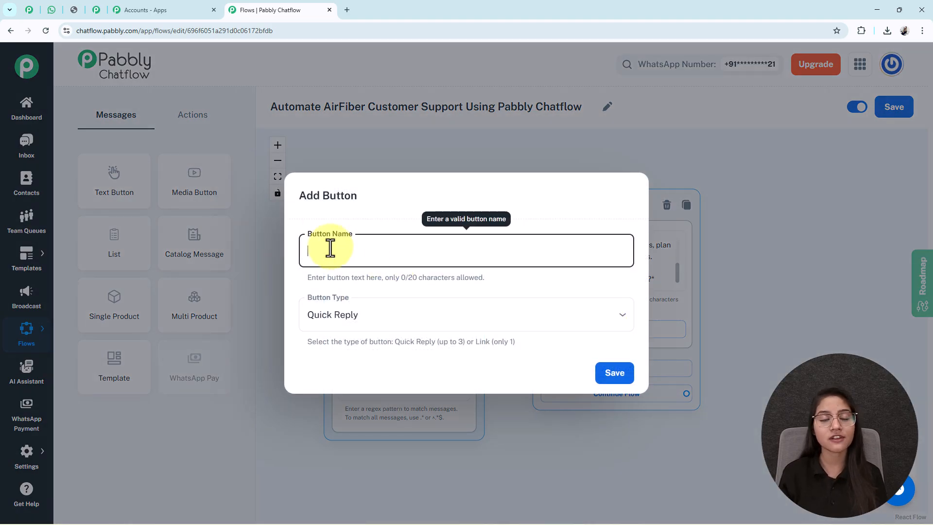
text(New Connection 📡)
click(368, 311)
click(371, 294)
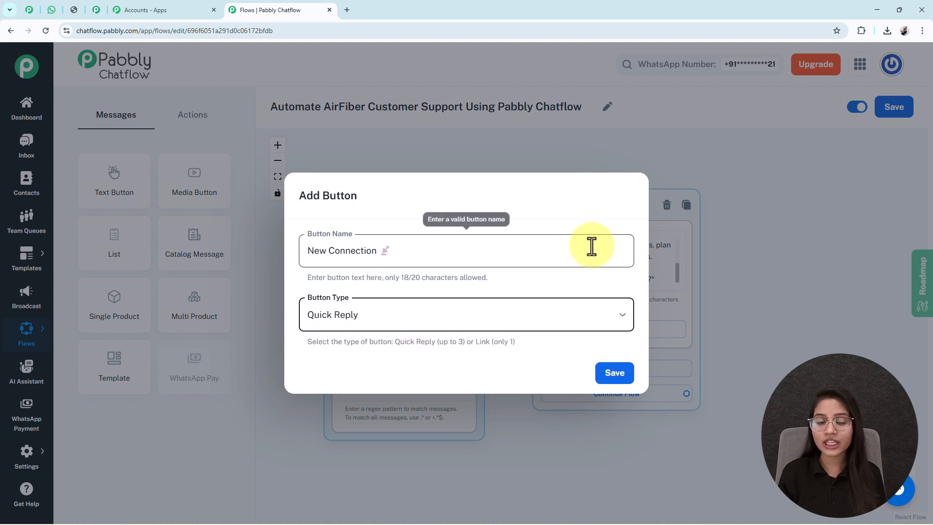
click(394, 320)
click(348, 351)
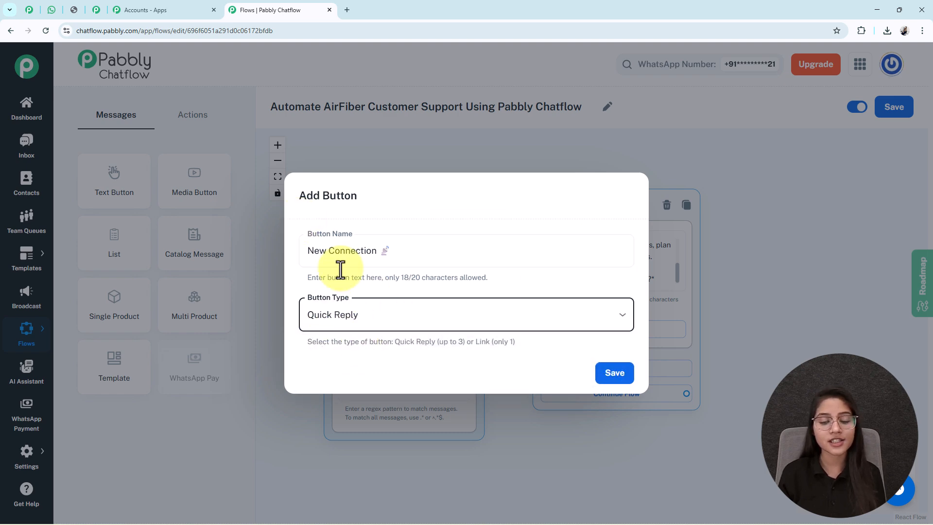
click(615, 382)
Step: Add two more Quick Reply buttons, "Technical Support 🛠" and "Plans & Pricing 💰", to the Text Button block
drag(810, 344, 650, 315)
scroll(733, 265, down, 3)
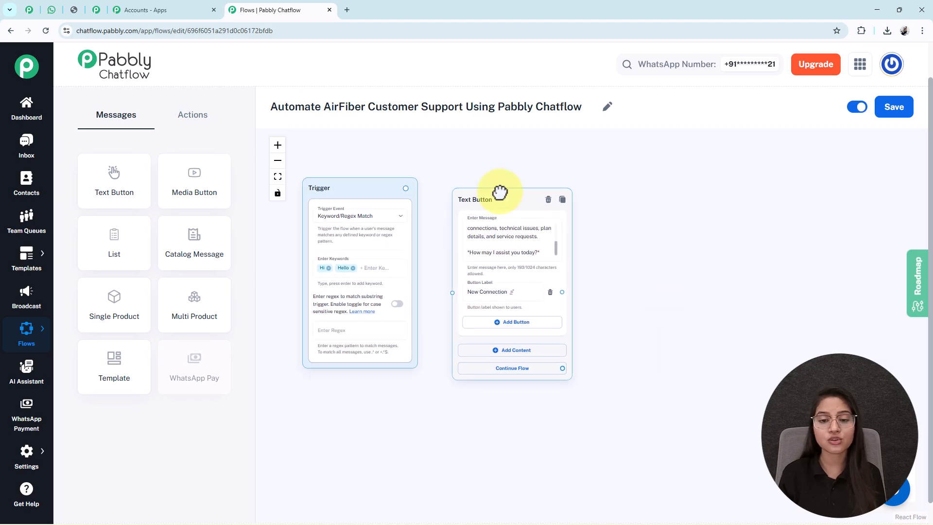
drag(502, 194, 502, 152)
click(521, 280)
text(Technical Support 🛠)
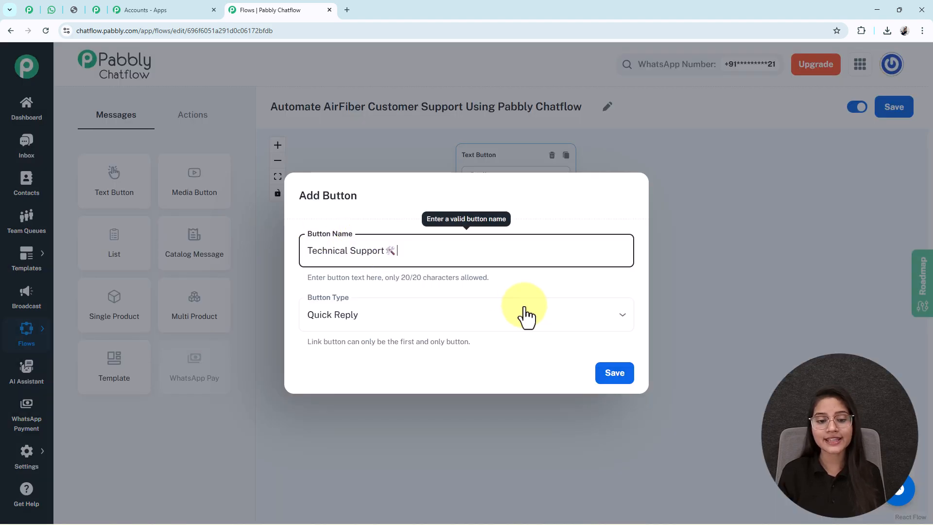
click(615, 373)
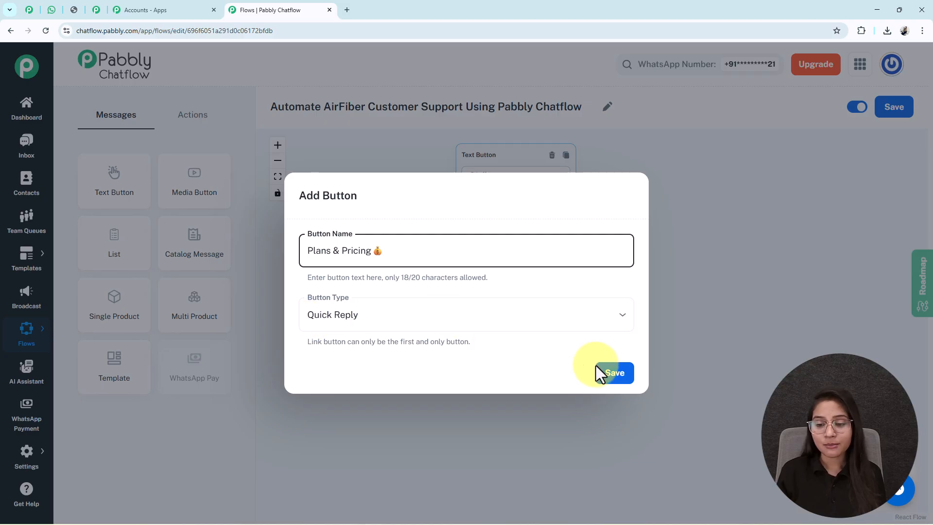
click(614, 373)
Step: Connect the Trigger block's output to the Text Button block's input and nudge the Text Button block slightly downward
click(408, 197)
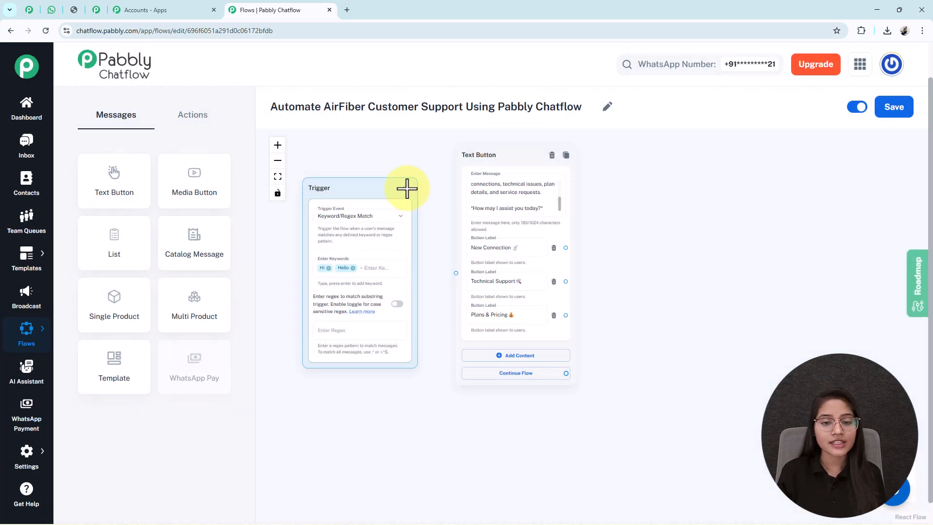
drag(407, 188, 456, 273)
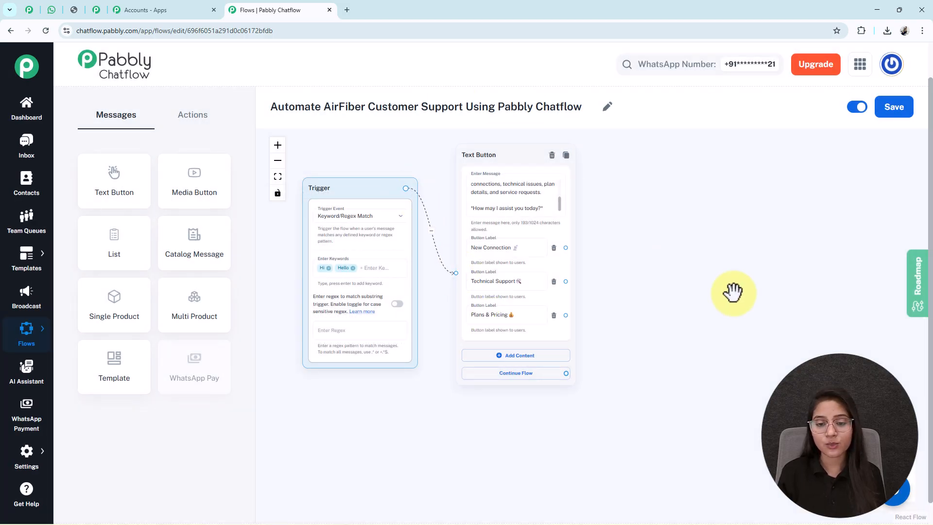
drag(733, 290, 690, 307)
drag(453, 182, 455, 190)
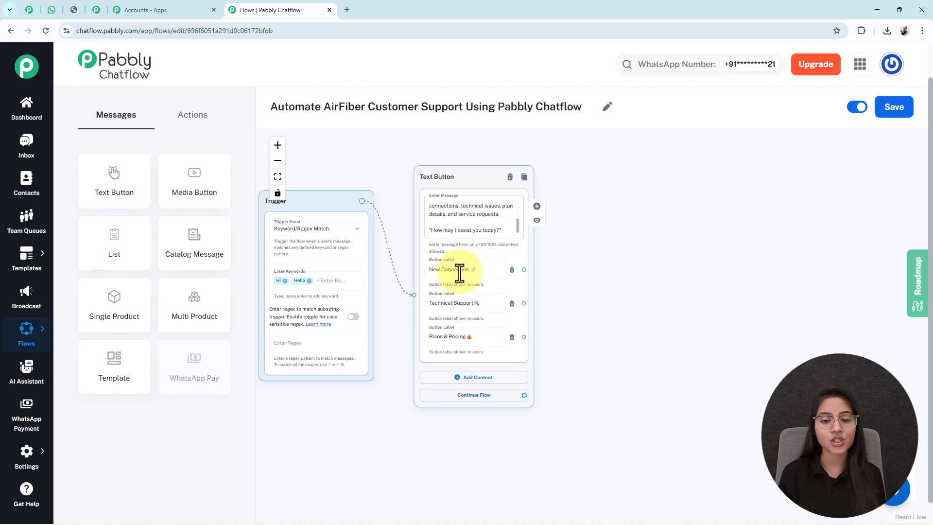
Step: Look over the Text Button block's three buttons, then switch to WhatsApp and open the chat's list of support options
scroll(451, 283, up, 1)
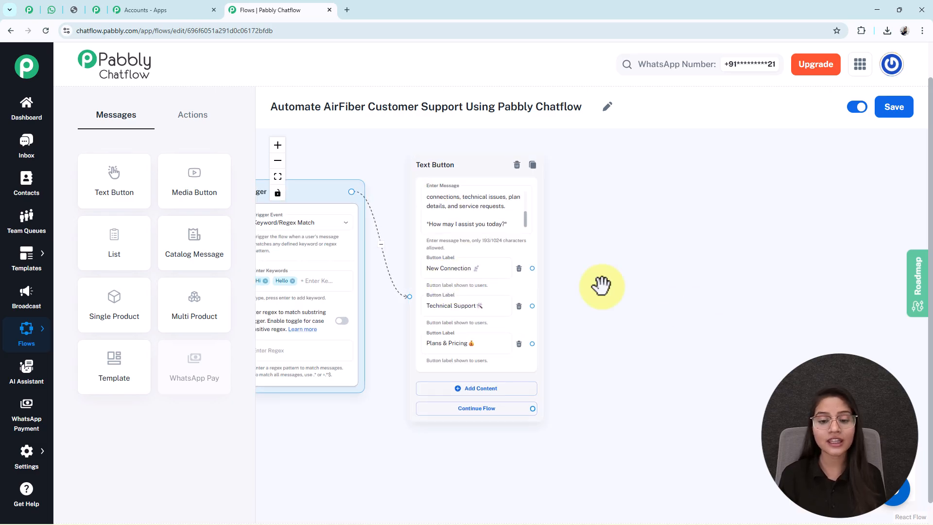
scroll(601, 286, down, 2)
click(646, 284)
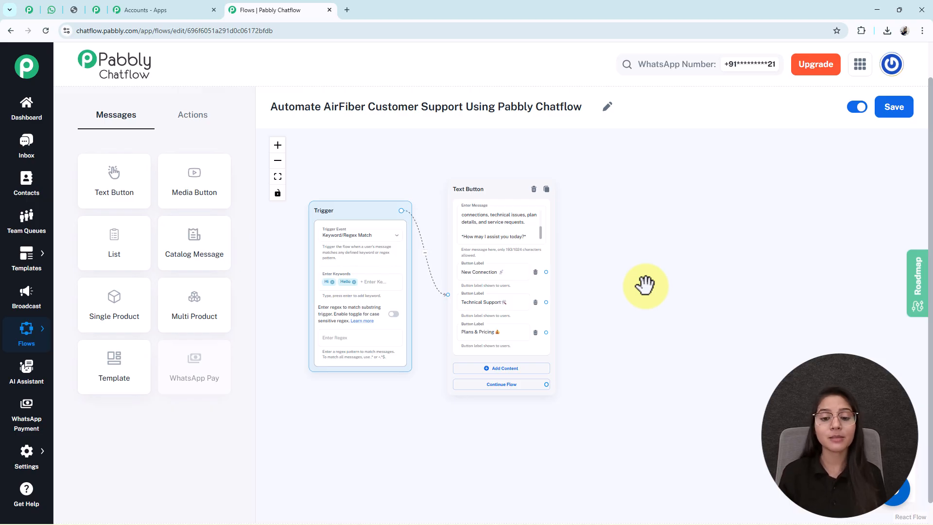
scroll(584, 316, up, 2)
click(484, 306)
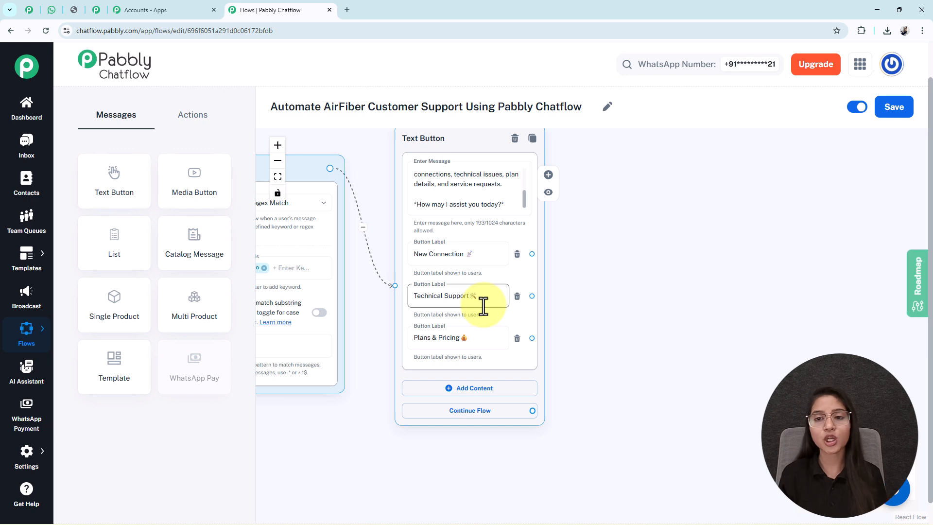
click(592, 246)
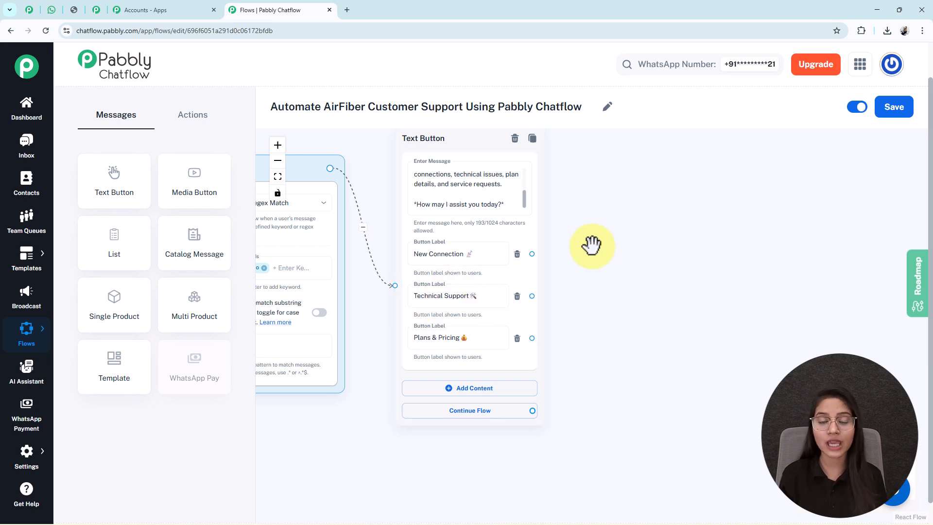
click(51, 10)
click(454, 388)
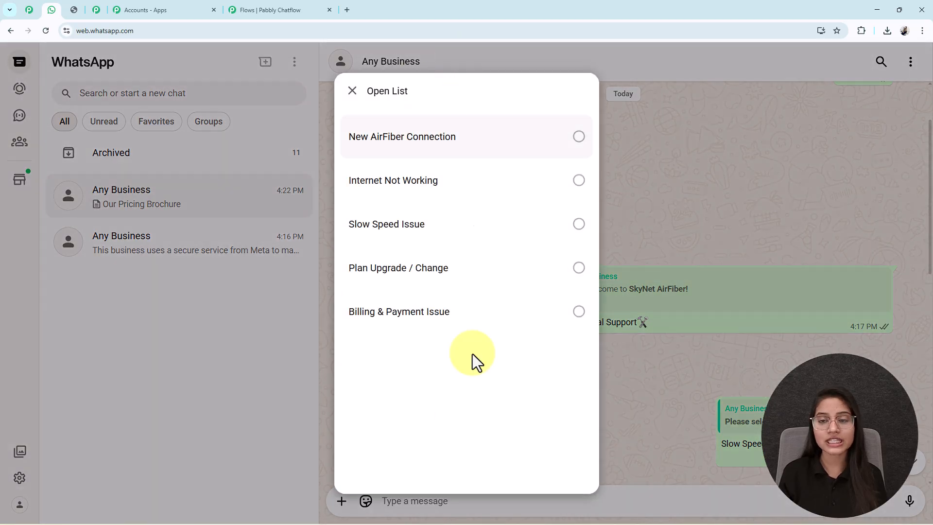
Step: Switch to Pabbly Chatflow, add a List block beside the Text Button block, and set its body to "*Please select the service type:* 📋"
click(275, 9)
drag(125, 240, 642, 168)
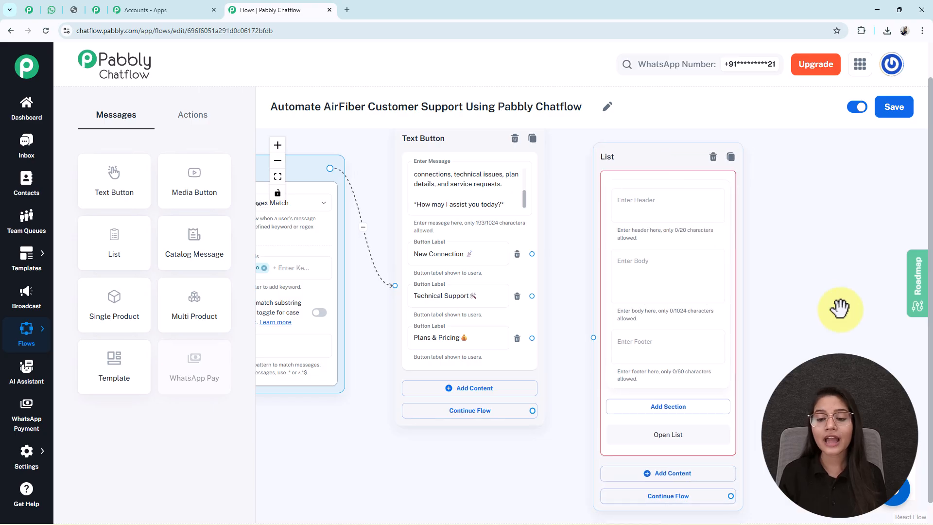
drag(838, 308, 721, 284)
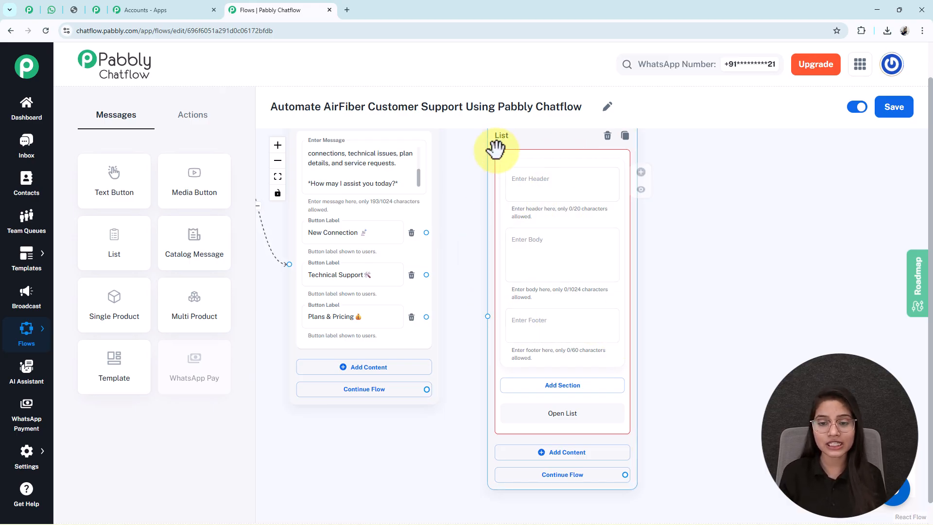
scroll(555, 277, up, 2)
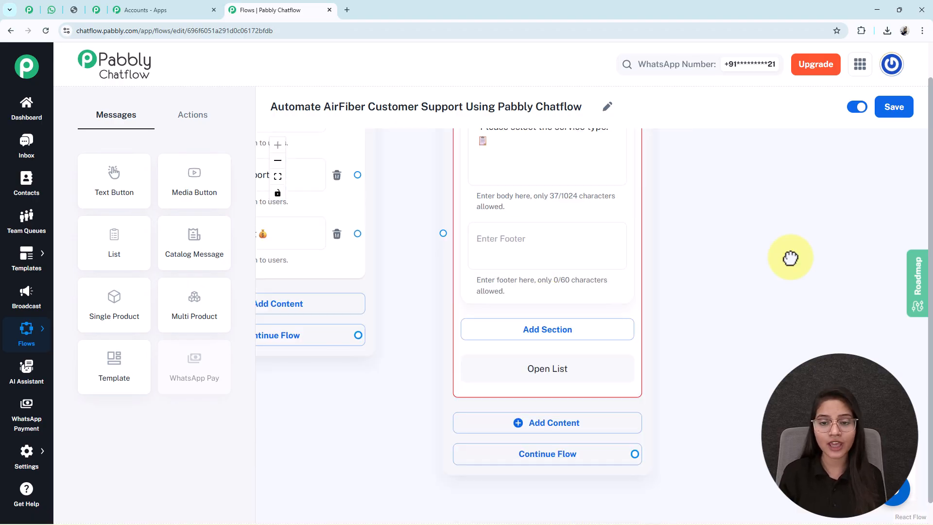
Step: Add a section titled "Service Type" to the List block
drag(791, 258, 791, 285)
scroll(637, 247, down, 2)
drag(679, 323, 619, 240)
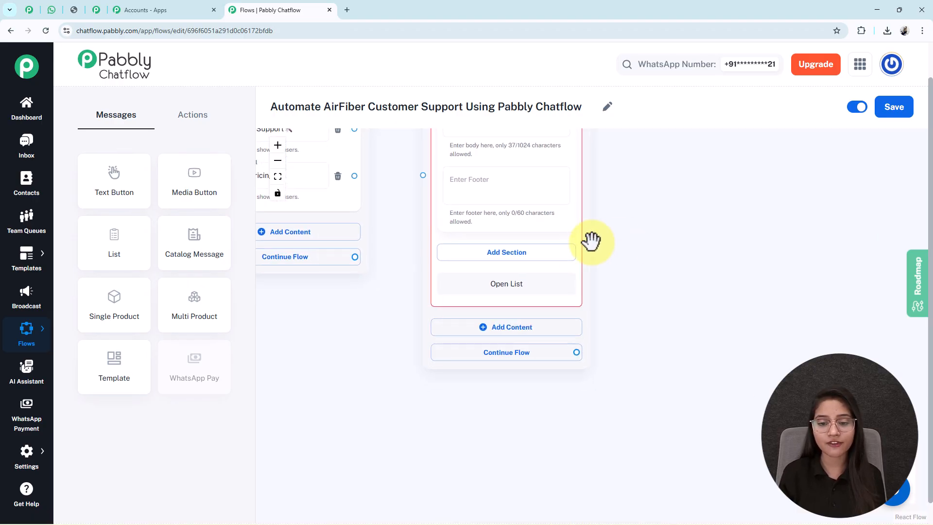
click(557, 253)
click(459, 279)
text(Service Type)
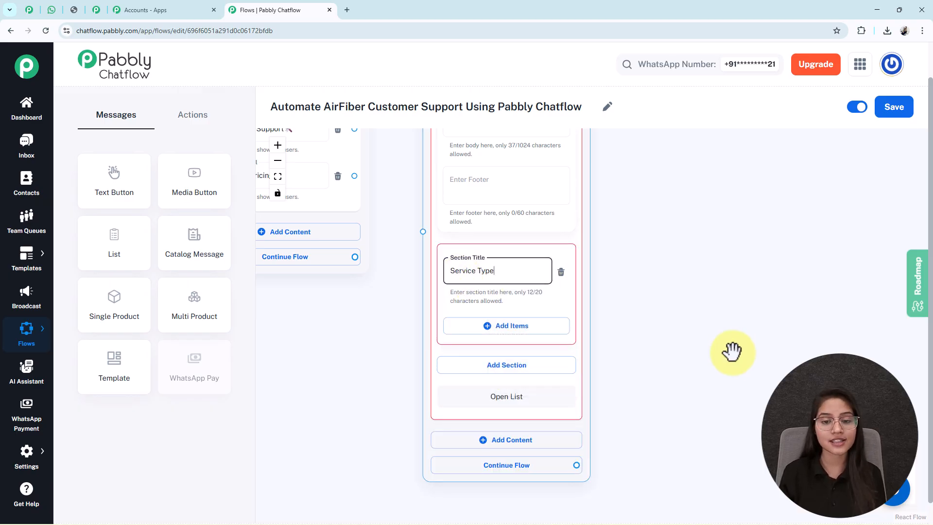
Step: Add five empty items to the List block's Service Type section
drag(699, 373, 698, 335)
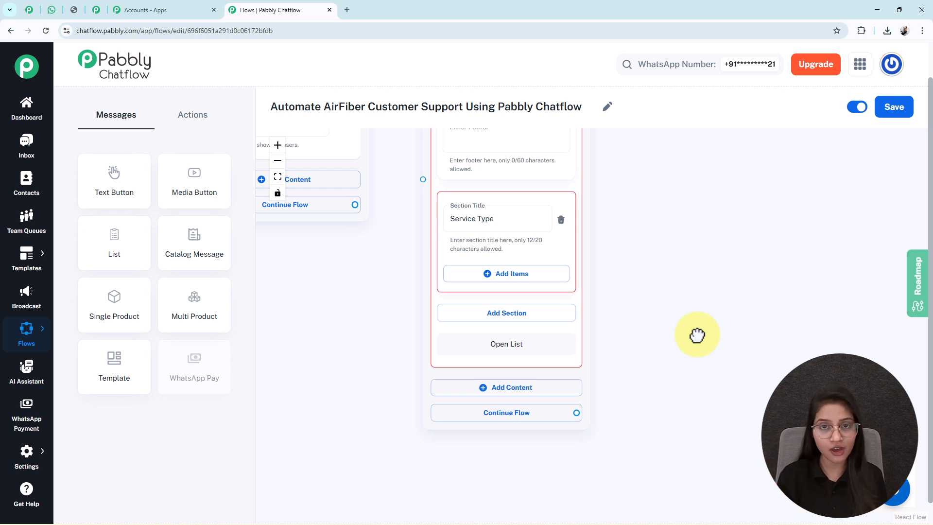
click(554, 274)
click(559, 309)
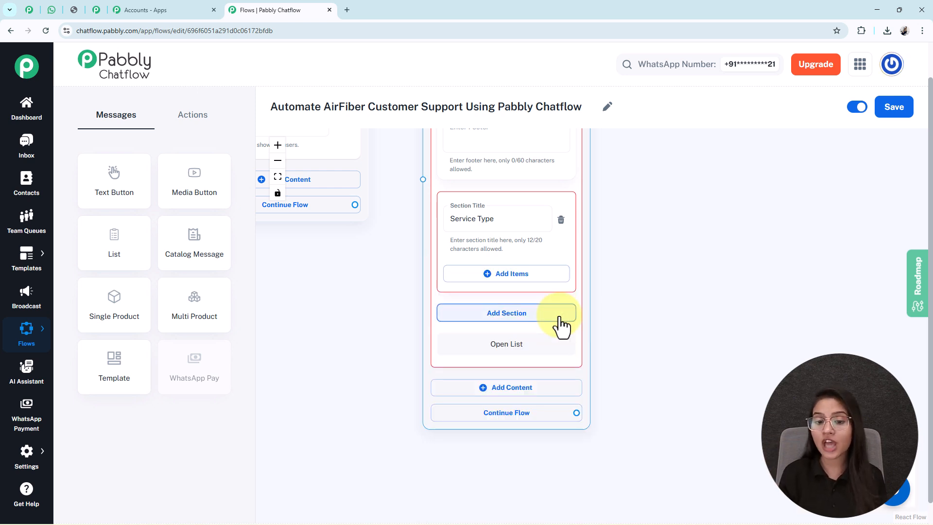
click(527, 286)
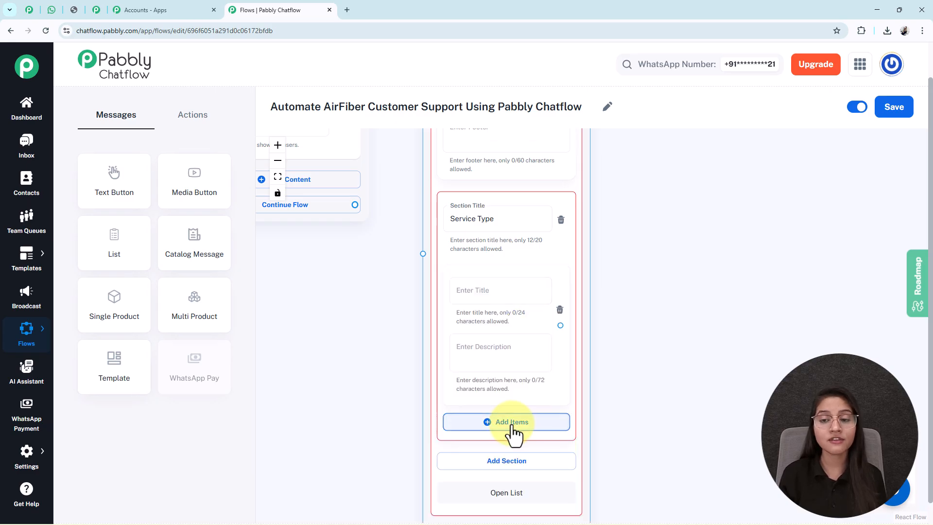
click(507, 422)
click(494, 417)
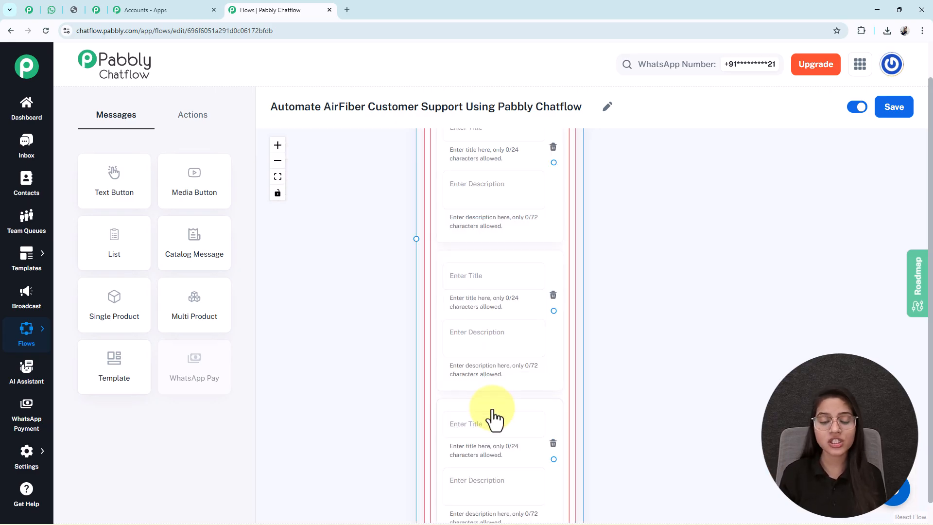
scroll(661, 408, down, 5)
click(522, 388)
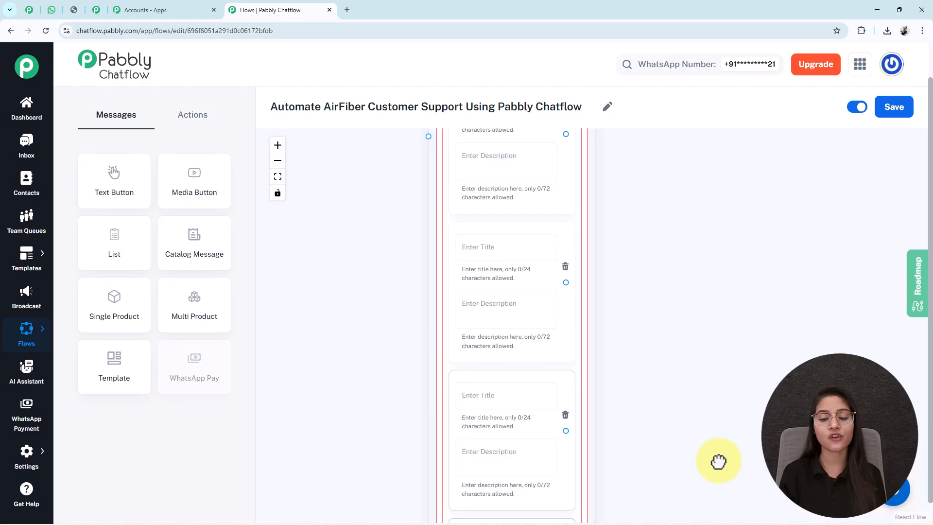
scroll(632, 437, down, 3)
click(491, 415)
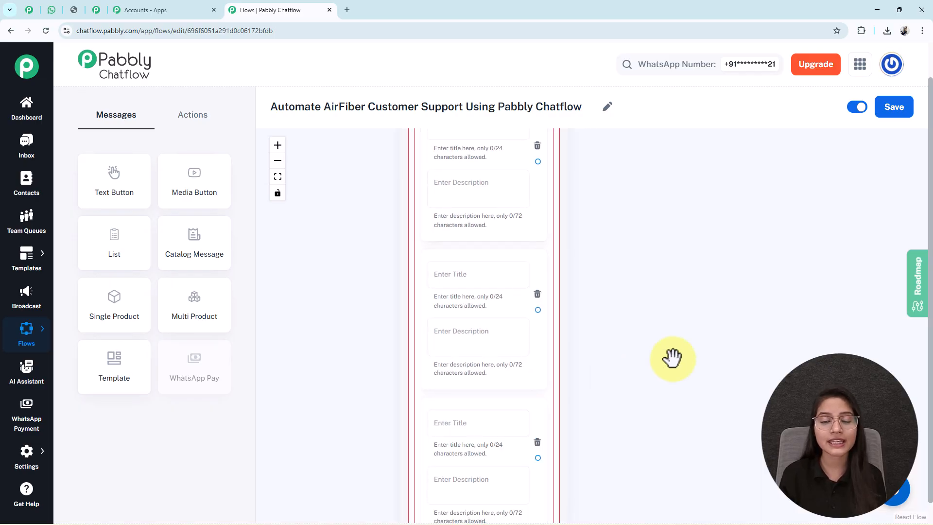
Step: Title the five list items "New AirFiber Connection", "Internet Not Working", "Slow Speed Issue", "Plan Upgrade / Change" and "Billing & Payment Issue"
scroll(673, 358, down, 3)
drag(659, 320, 497, 327)
scroll(535, 326, down, 2)
scroll(536, 326, down, 2)
drag(585, 260, 605, 294)
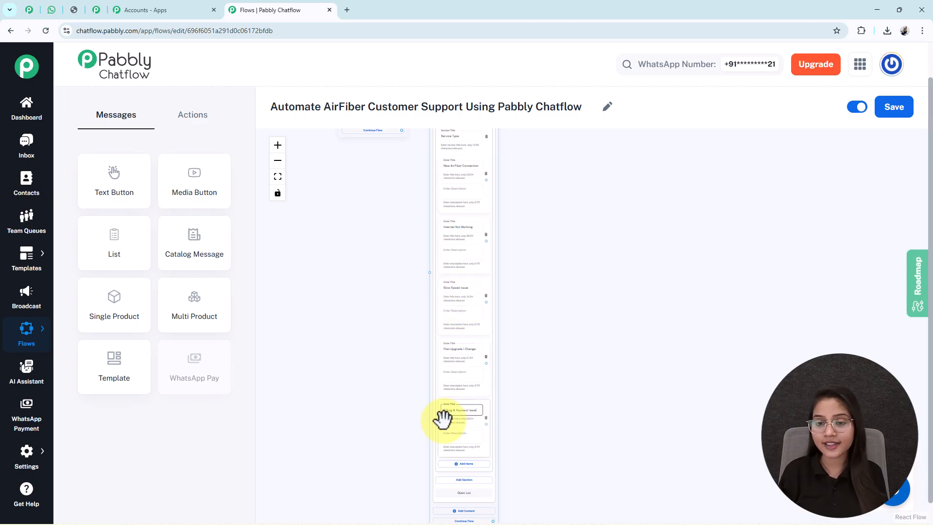
Step: Connect the Text Button block's "Technical Support" button to the List block's input
drag(389, 240, 396, 377)
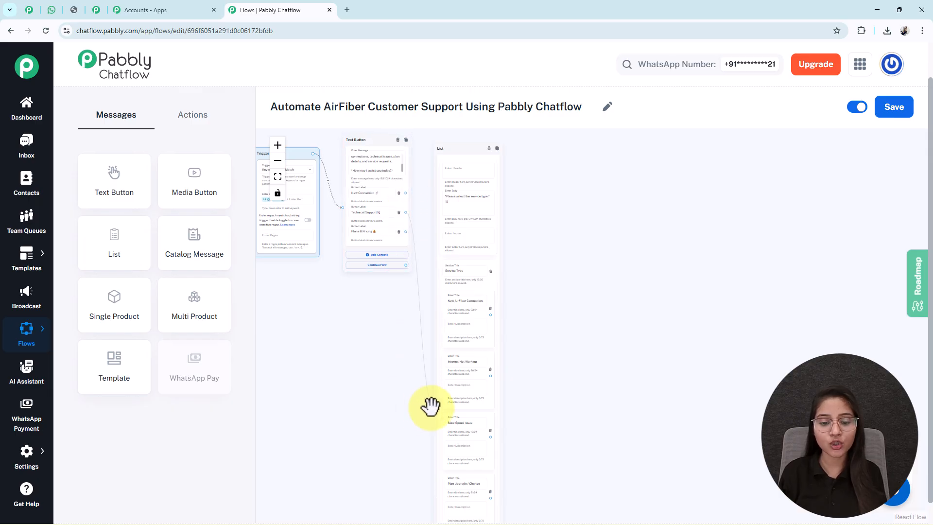
drag(577, 483, 559, 389)
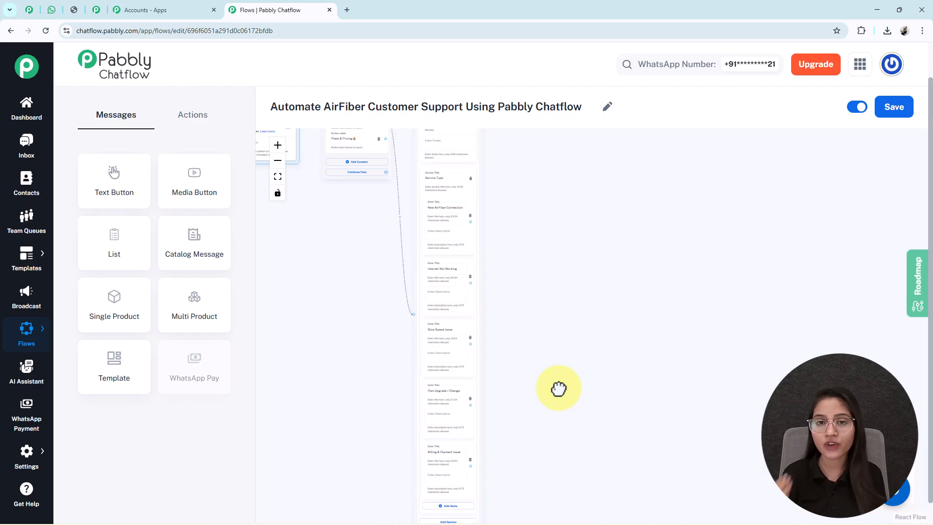
Step: Add a Set Custom Field action block beside the List block and choose ServiceType as its contact custom field
click(189, 116)
drag(208, 318, 548, 283)
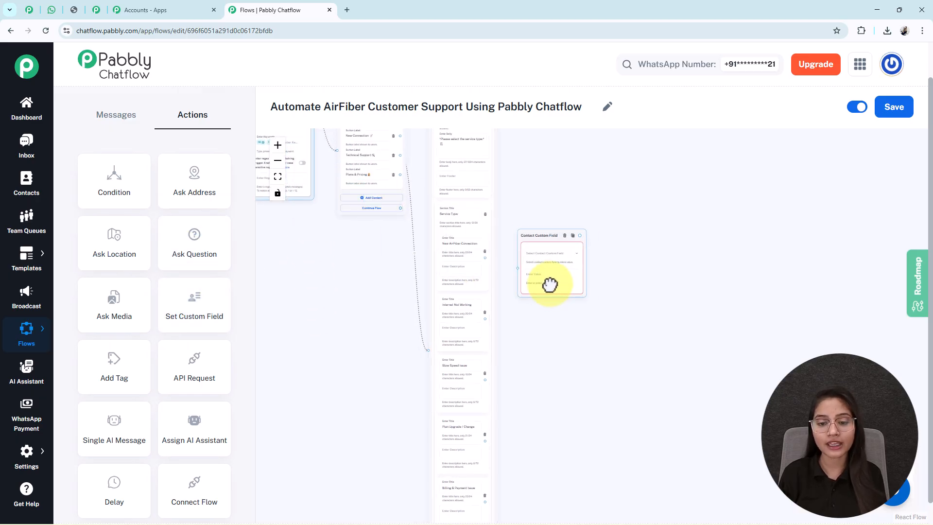
scroll(546, 281, up, 3)
scroll(547, 277, up, 2)
click(542, 208)
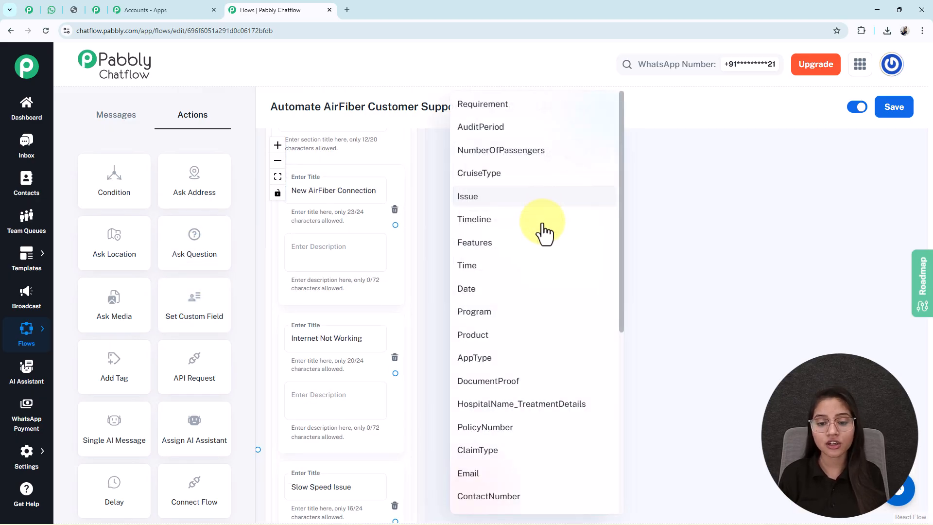
scroll(542, 223, down, 4)
scroll(489, 487, down, 3)
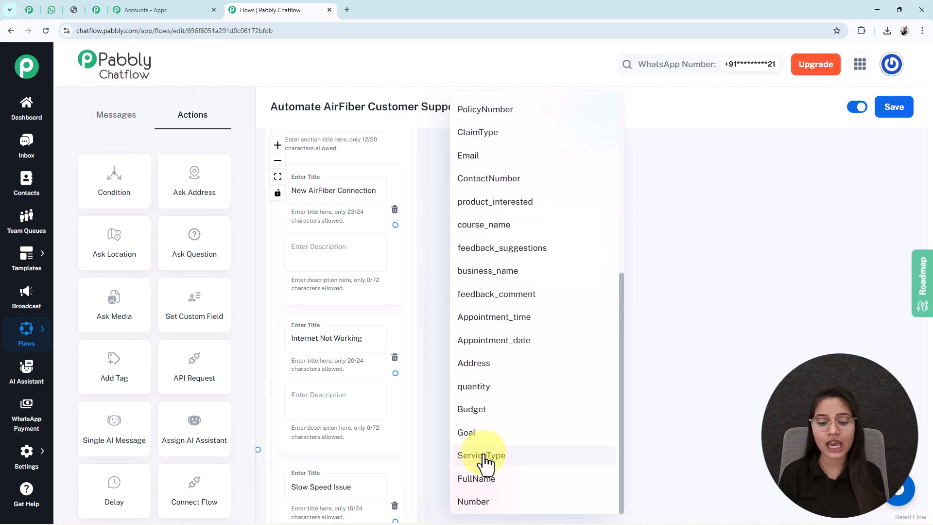
click(485, 456)
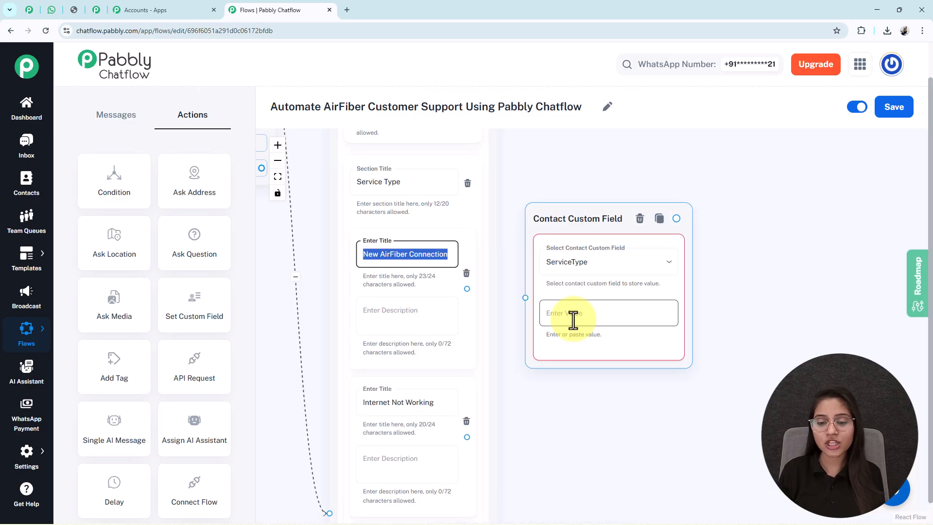
Step: Set the custom field's value to "New AirFiber Connection" and connect the list item of the same name to the Contact Custom Field block
click(574, 320)
text(New AirFiber Connection)
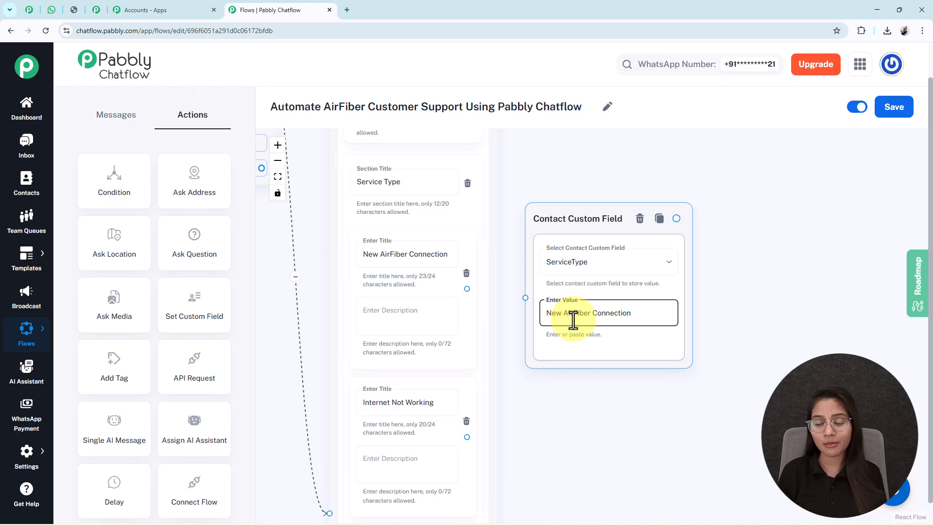
click(241, 11)
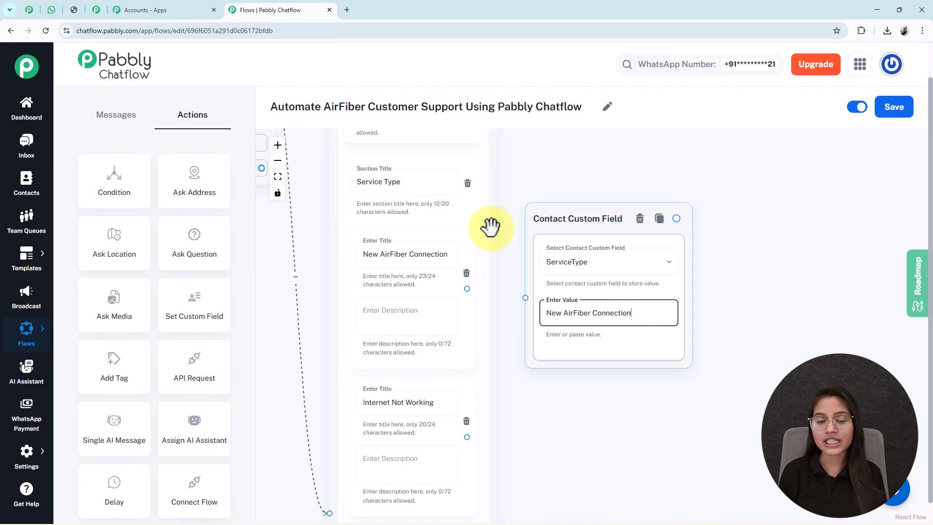
drag(466, 289, 526, 297)
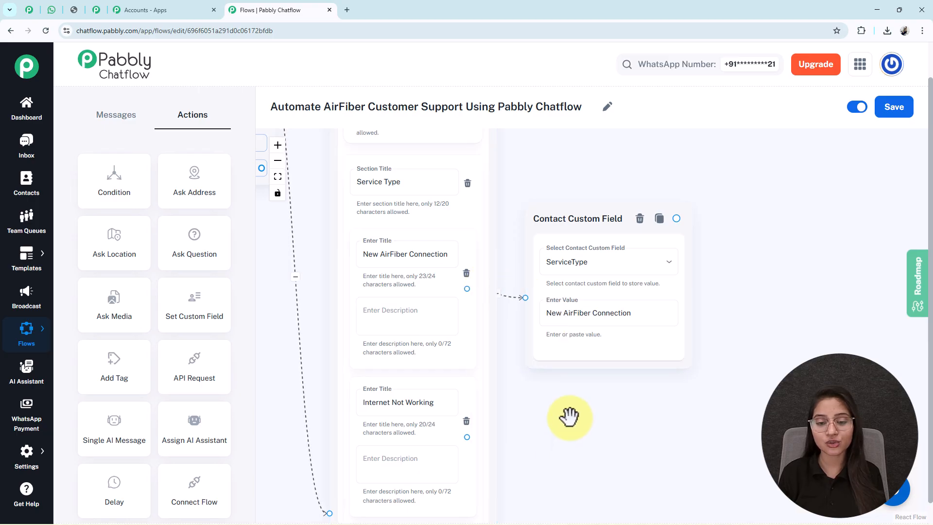
Step: Look over the connected List and Contact Custom Field blocks and save the flow
scroll(568, 417, down, 3)
drag(568, 418, 636, 442)
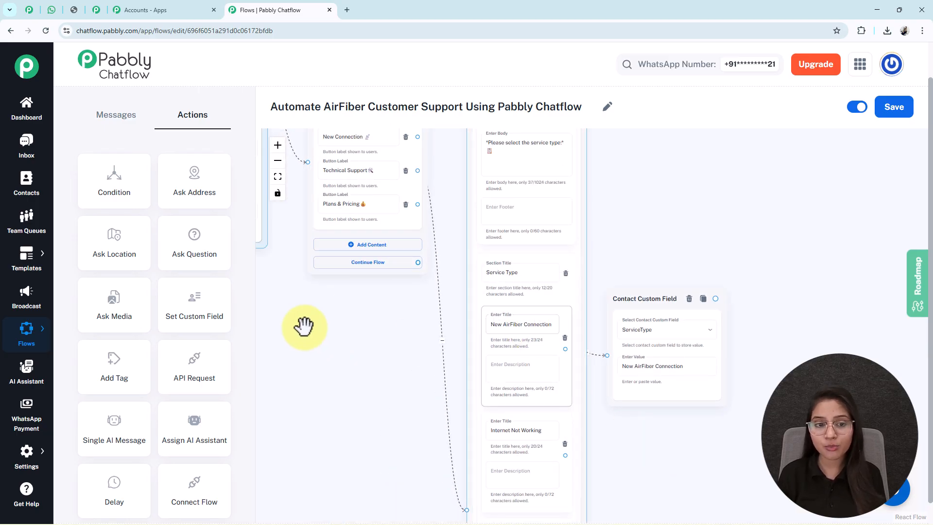
drag(301, 330, 316, 389)
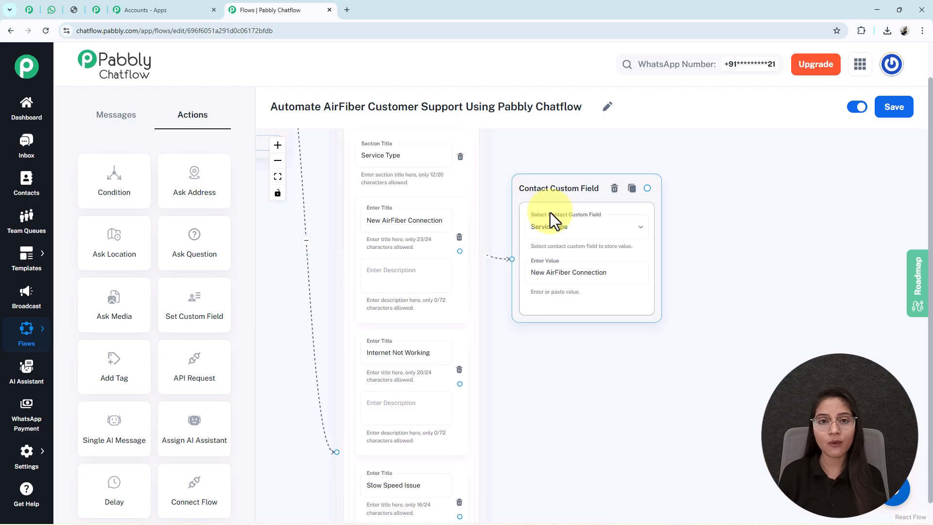
scroll(551, 212, down, 2)
scroll(551, 212, up, 2)
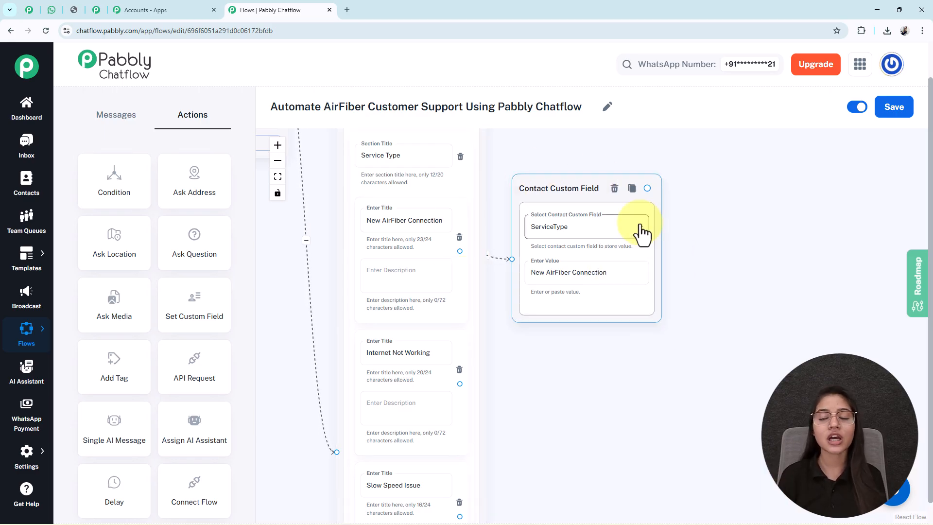
click(911, 114)
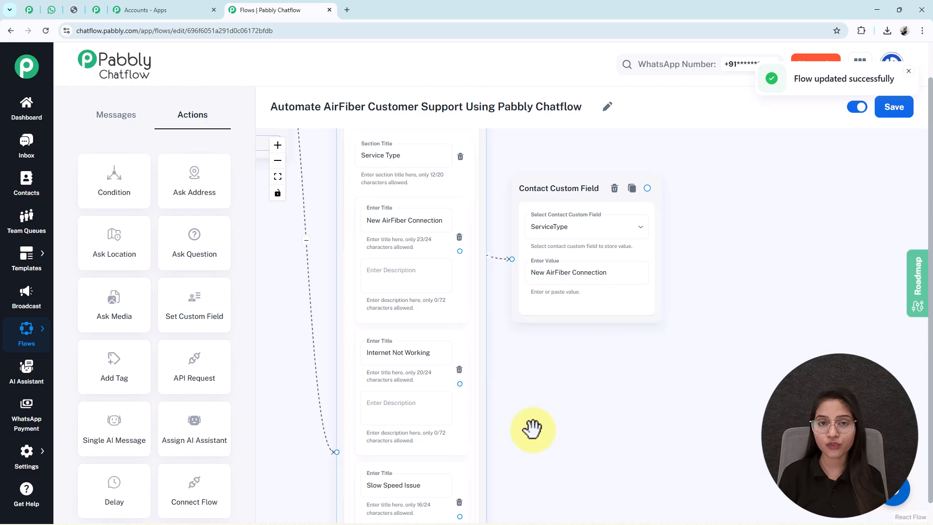
Step: Open the Contact Custom Fields settings in a new browser tab and view the end of the field list
drag(608, 414, 578, 462)
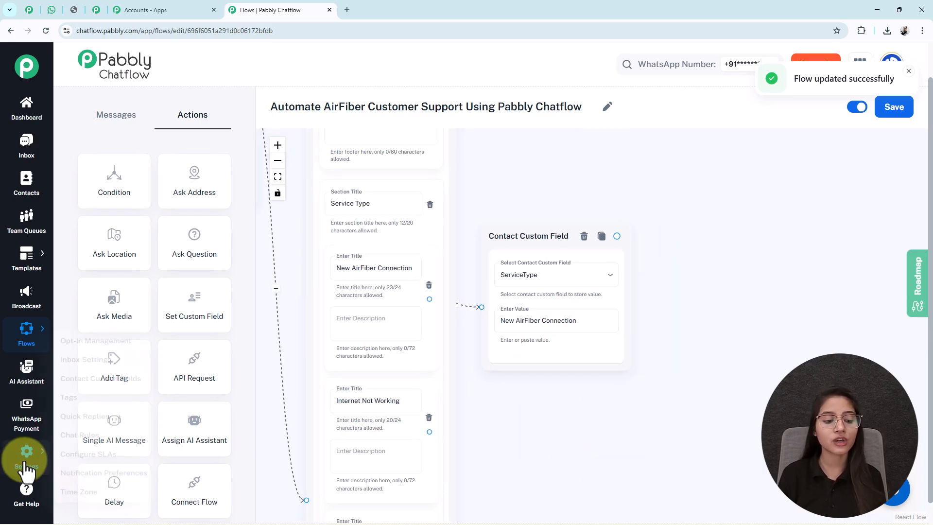
mouse_move(26, 455)
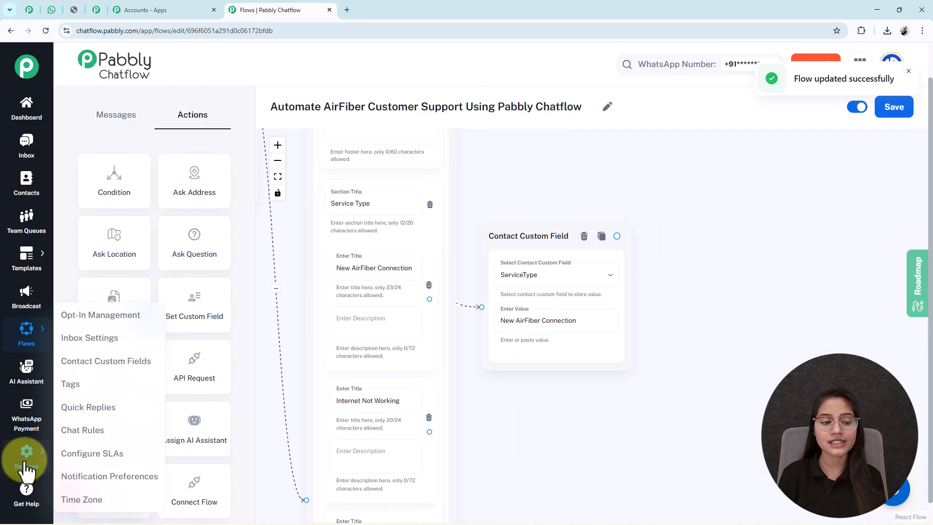
right_click(127, 375)
click(164, 381)
click(378, 2)
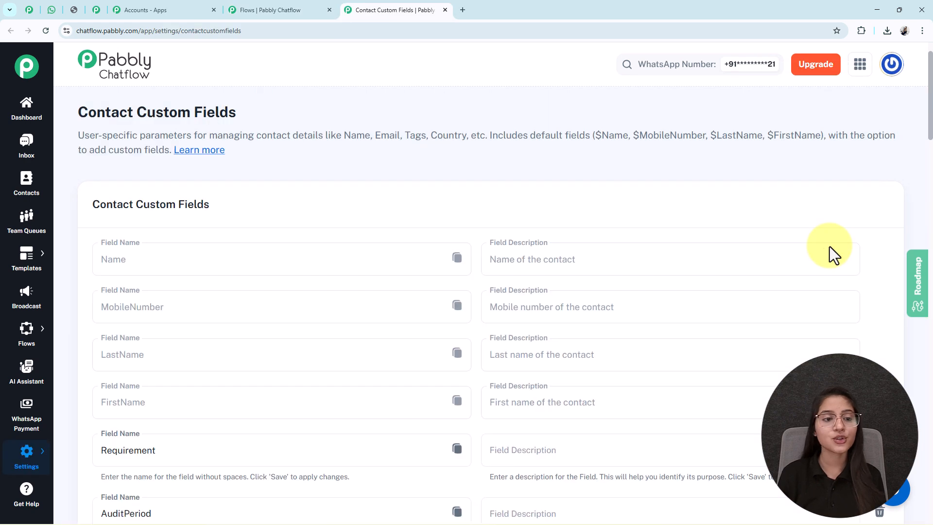
middle_click(468, 258)
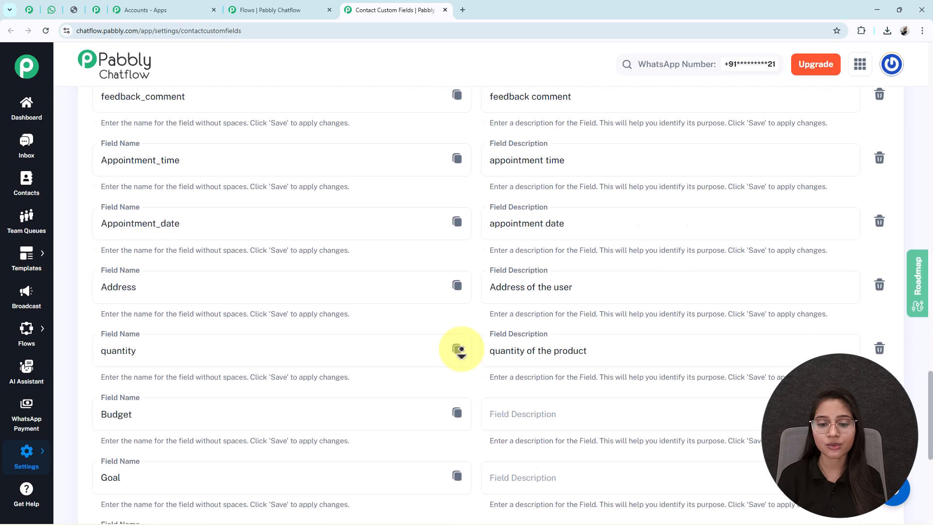
middle_click(462, 349)
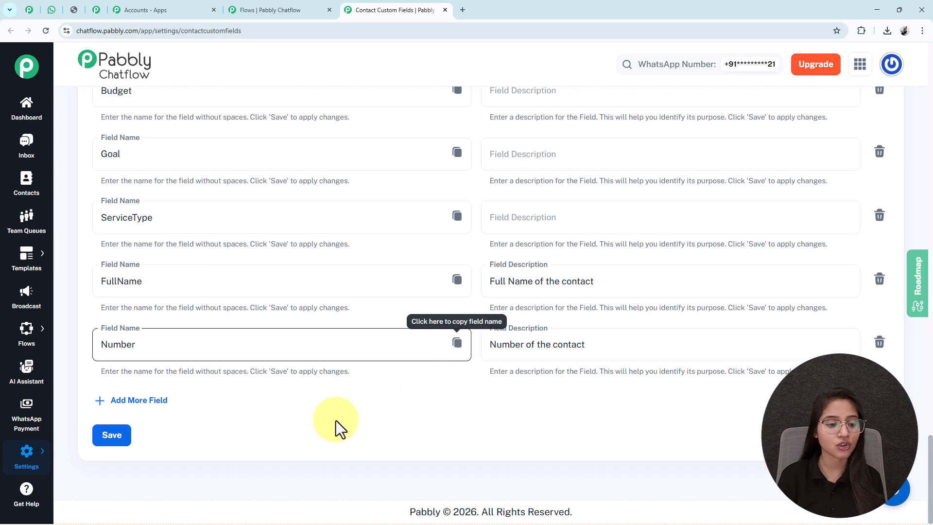
Step: Add an empty custom field row, highlight the existing ServiceType field name, and close the settings tab without naming the new field
click(117, 401)
click(114, 410)
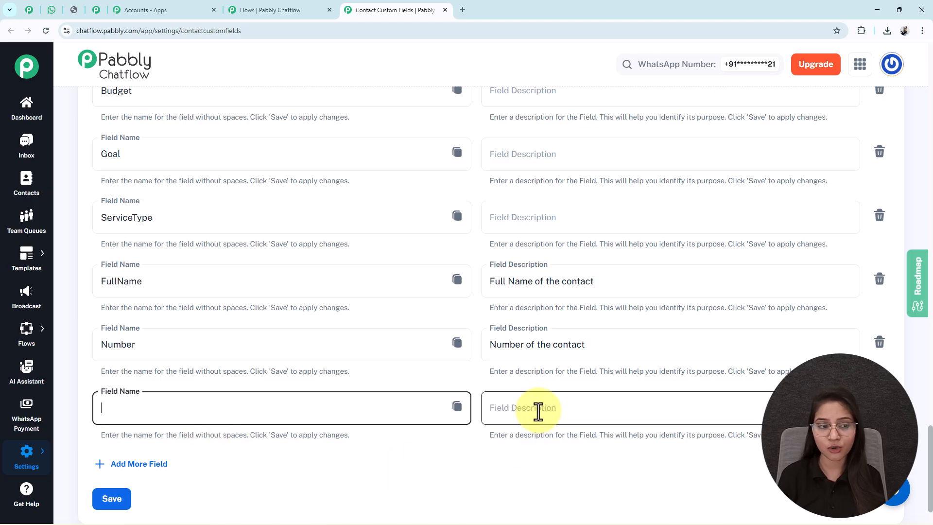
scroll(538, 411, up, 2)
drag(203, 306, 105, 315)
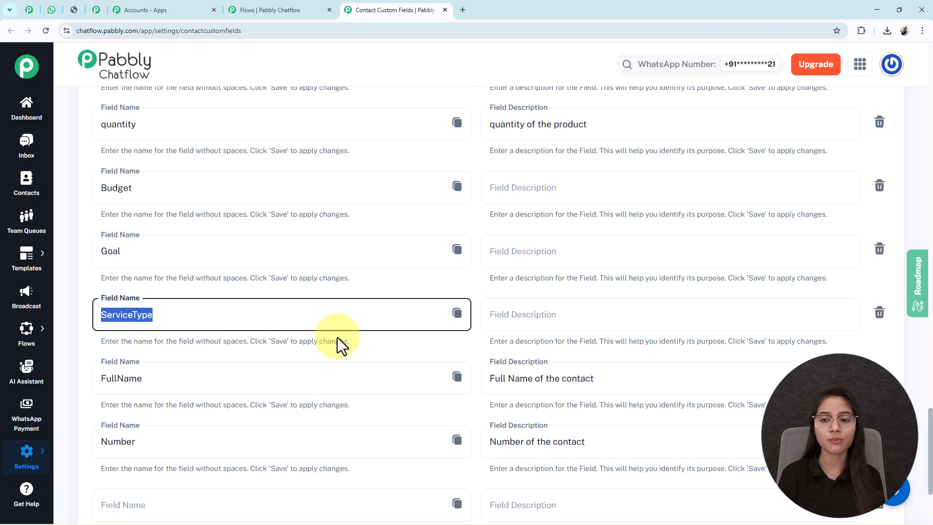
scroll(337, 344, down, 3)
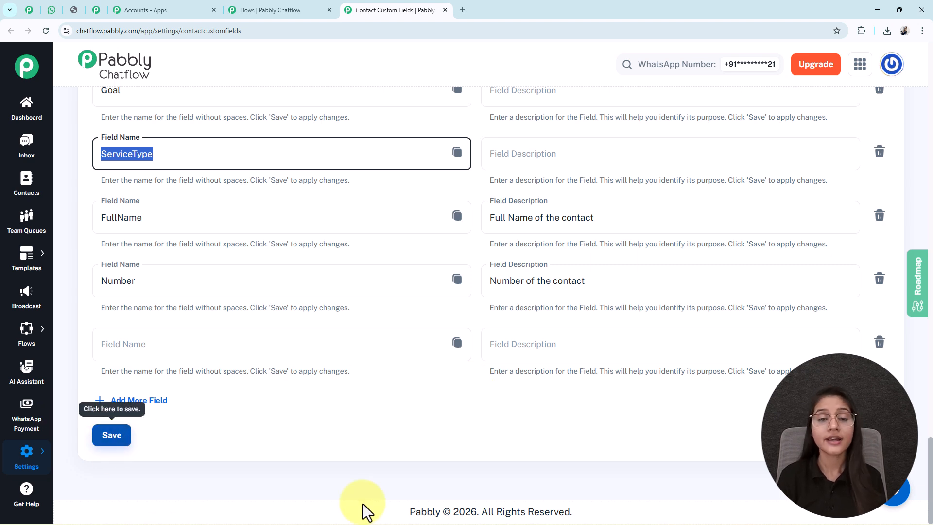
click(445, 10)
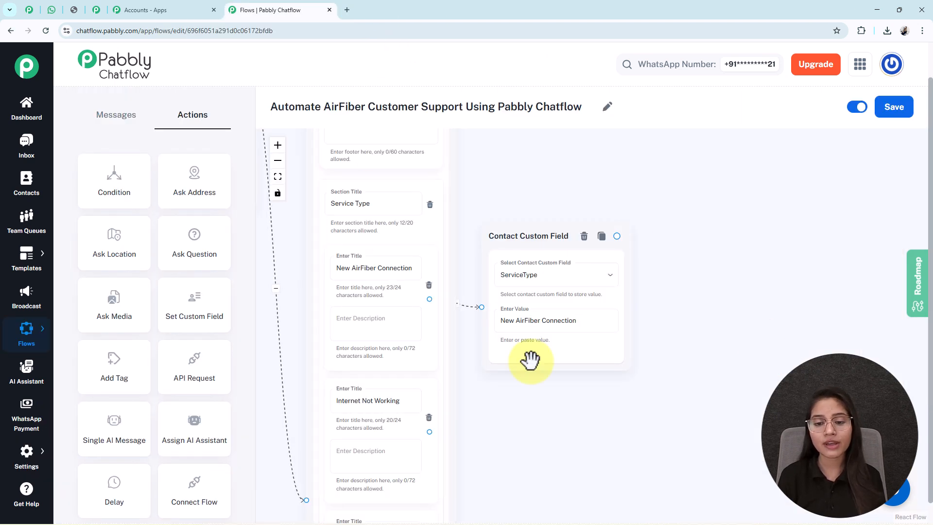
Step: Move the Contact Custom Field block slightly upward beside the "New AirFiber Connection" list item
drag(534, 270, 504, 207)
drag(495, 163, 494, 163)
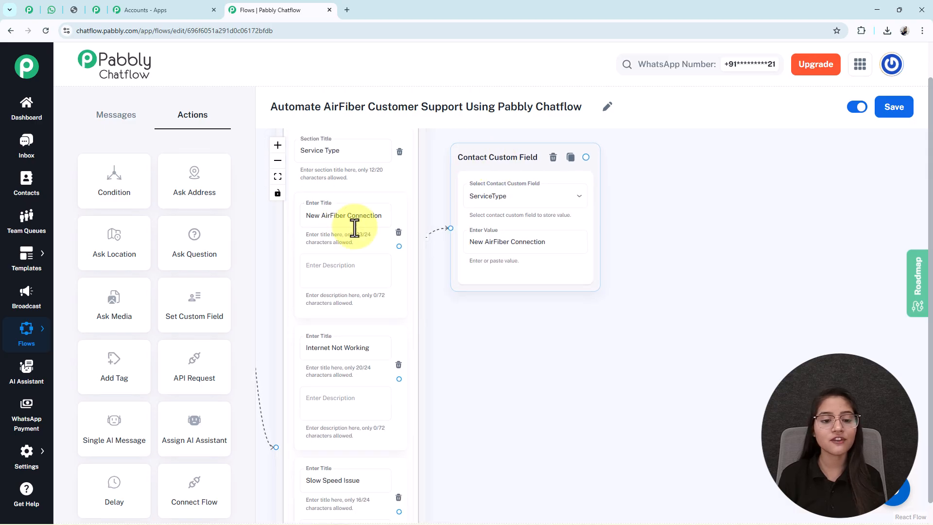
Step: Compare the service list item titles with the values in their connected Contact Custom Field blocks, including "Slow Speed Issue" and "Plan Upgrade / Change"
scroll(413, 307, down, 3)
drag(542, 432, 528, 367)
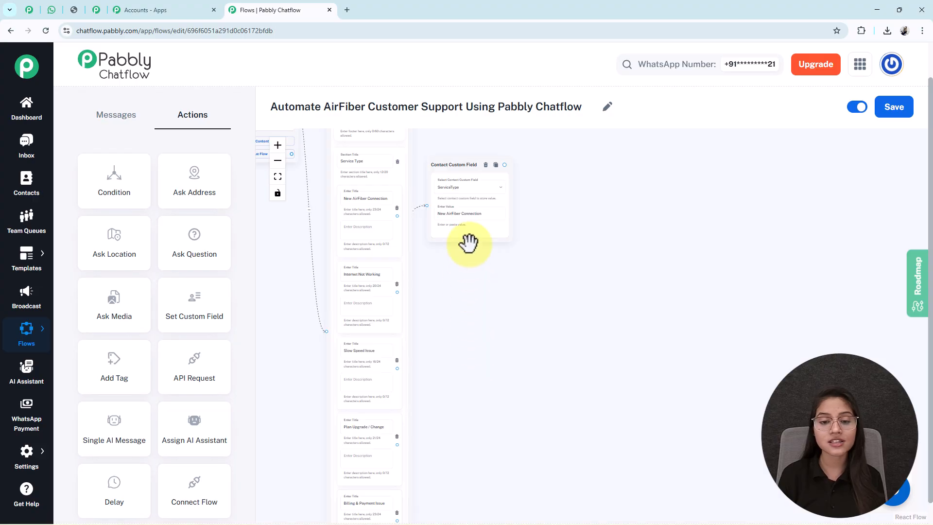
scroll(469, 223, down, 1)
click(392, 222)
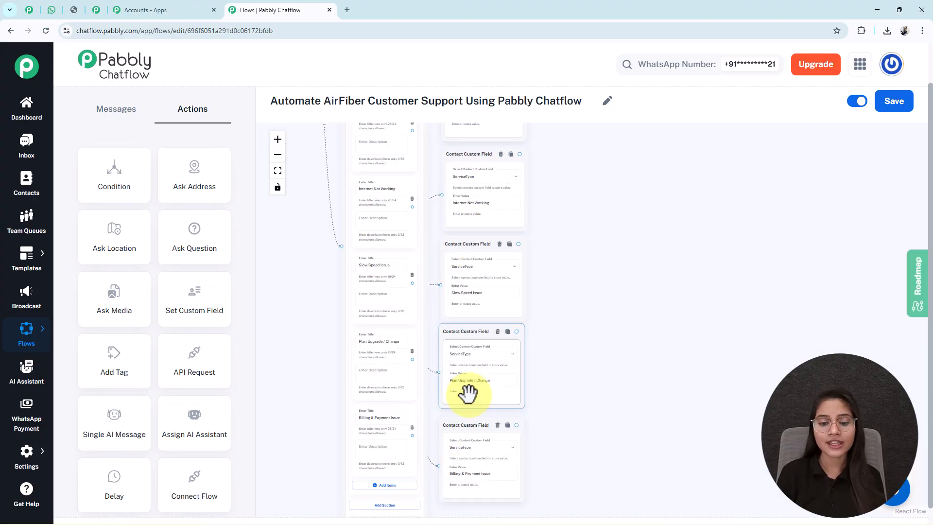
scroll(469, 391, up, 3)
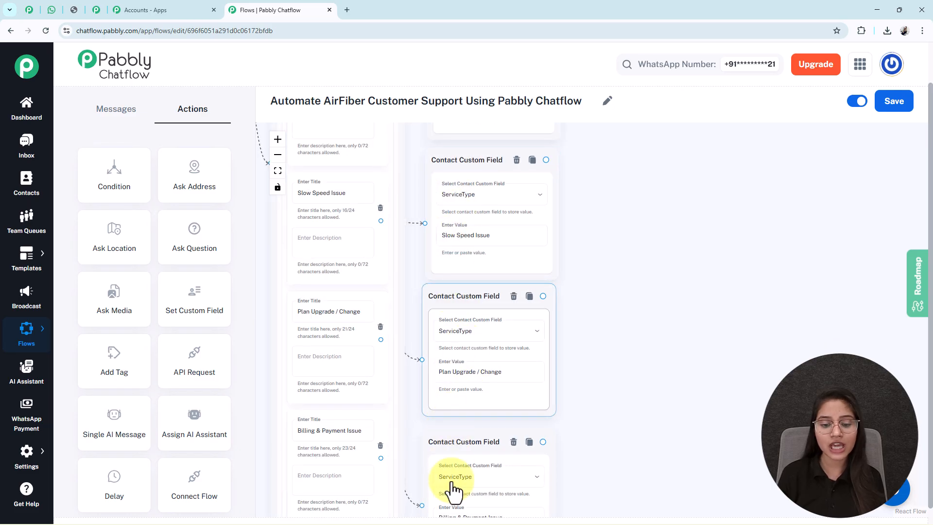
drag(602, 331, 618, 463)
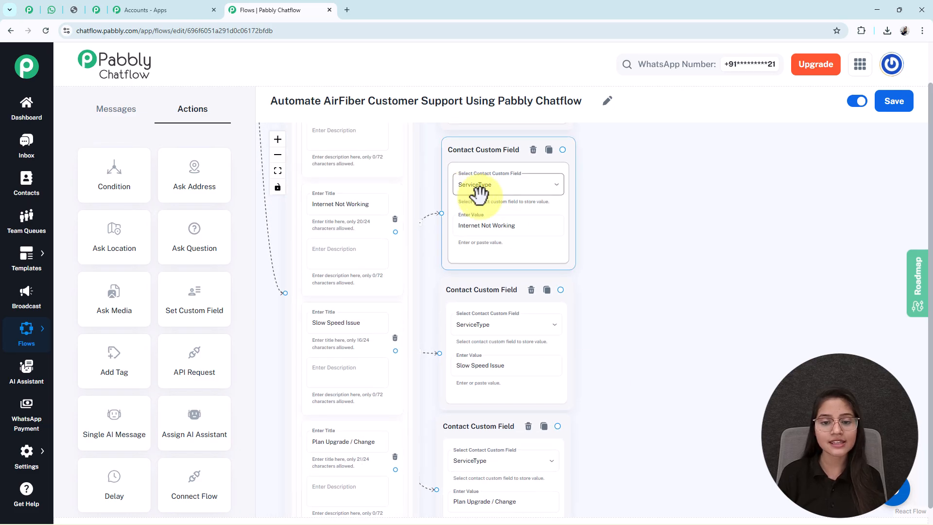
click(472, 366)
key(ctrl+a)
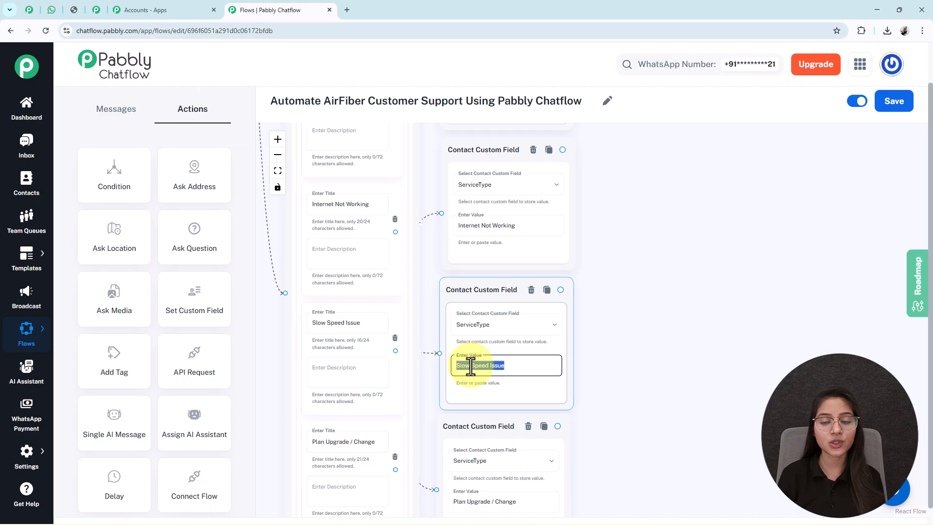
click(326, 320)
key(ctrl+a)
drag(687, 387, 714, 252)
click(352, 270)
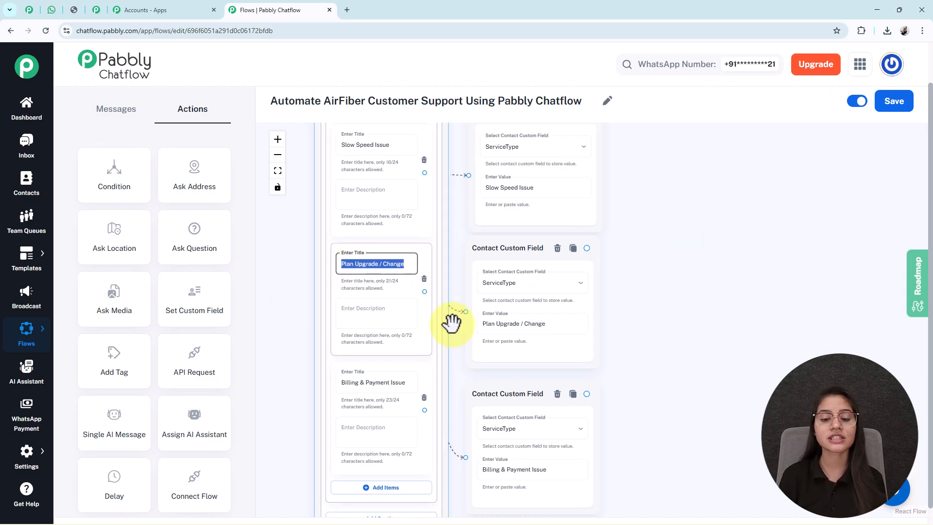
double_click(508, 324)
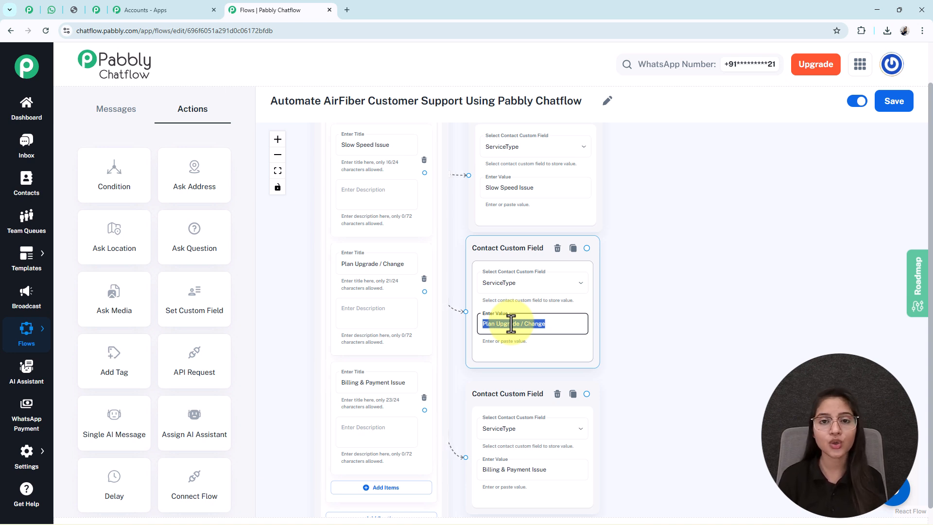
Step: Add an Ask Question block to the flow and place it beyond the column of Contact Custom Field blocks
scroll(511, 324, down, 5)
drag(663, 216, 632, 276)
drag(557, 179, 557, 214)
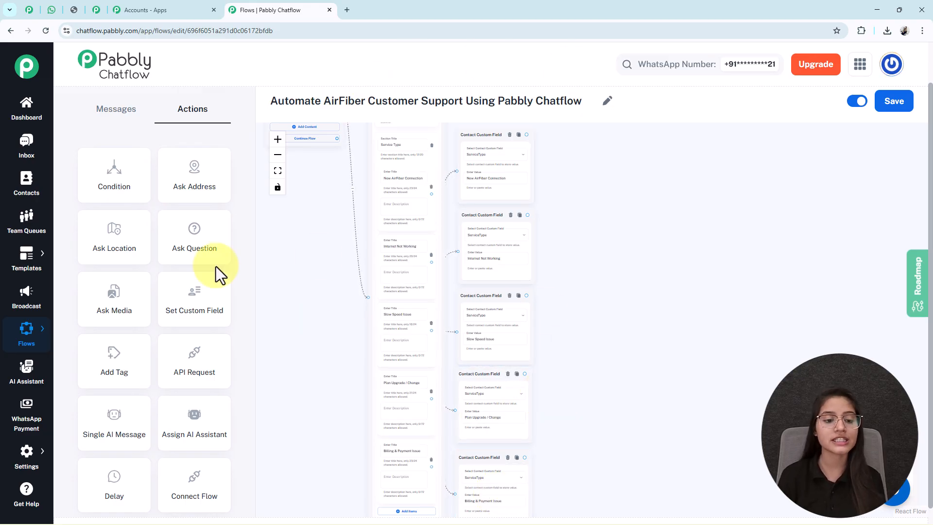
drag(196, 239, 329, 194)
drag(329, 230, 442, 286)
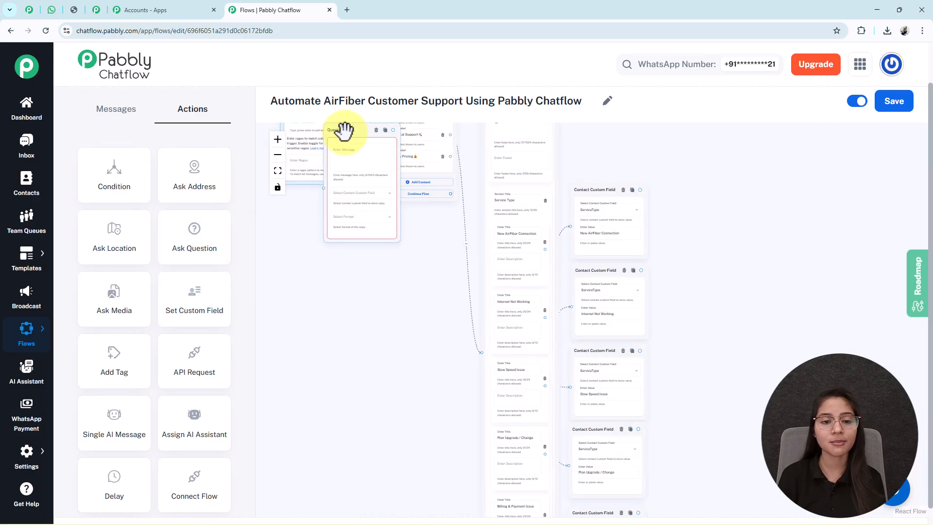
drag(344, 132, 660, 298)
drag(609, 256, 695, 324)
Step: Enter "*Please share your full name* 👤" as the question message and store the reply in the FullName custom field
click(709, 351)
scroll(708, 351, up, 4)
scroll(723, 364, down, 2)
drag(805, 305, 639, 243)
click(569, 324)
scroll(569, 327, down, 4)
scroll(572, 330, down, 4)
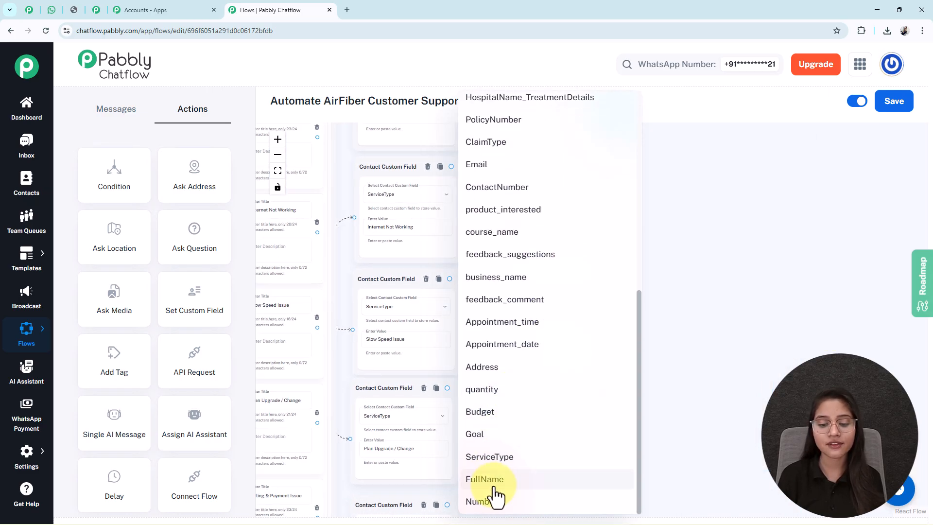
click(491, 477)
Step: Set the reply format of the full-name question to Text
click(536, 353)
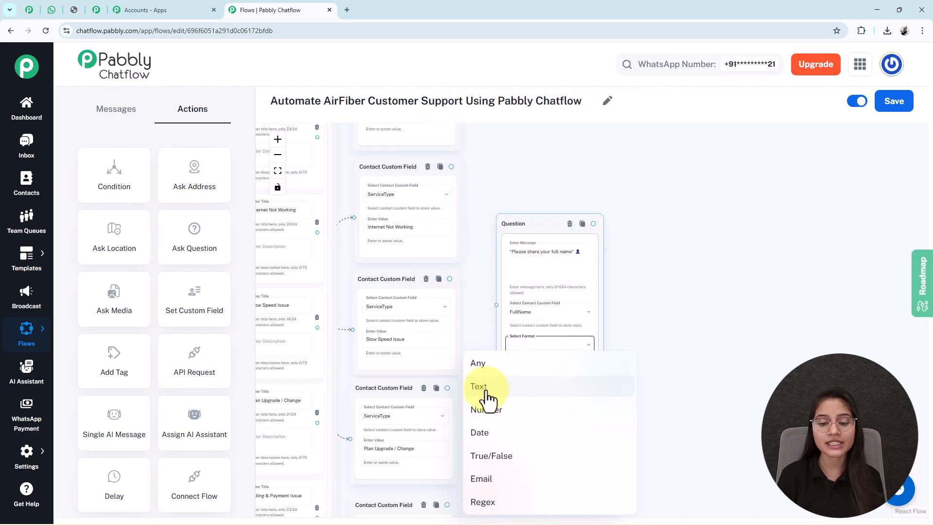
click(486, 387)
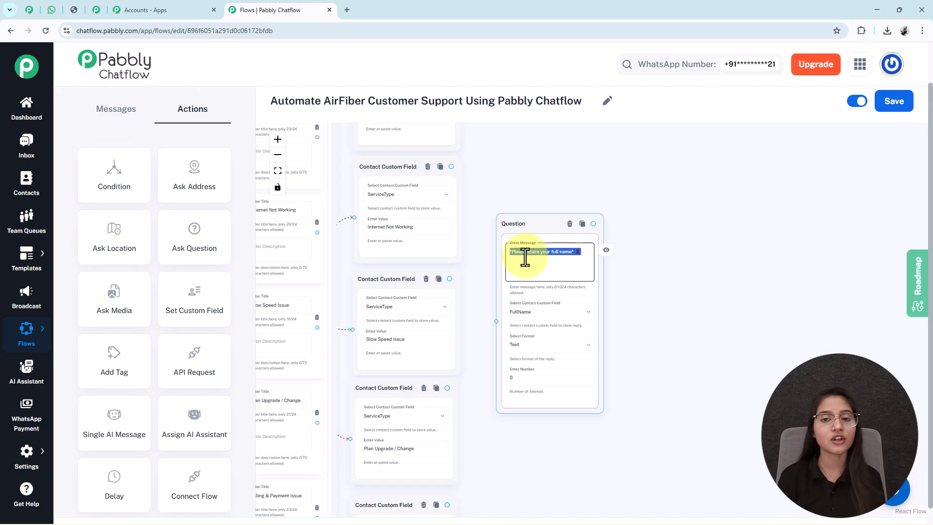
click(530, 346)
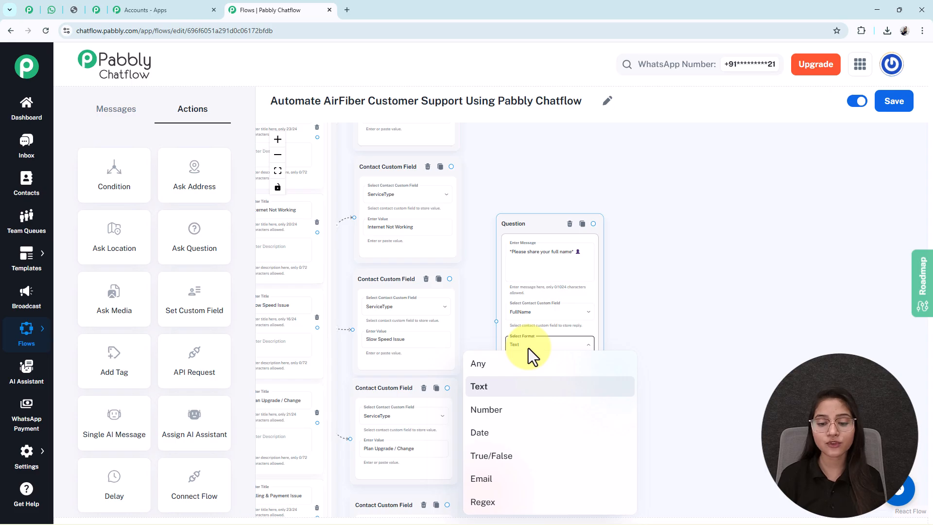
click(527, 384)
Step: Try 1 as the full-name question's number of attempts to check the validation message field, and restore it to 0
click(525, 376)
key(BackSpace)
text(1)
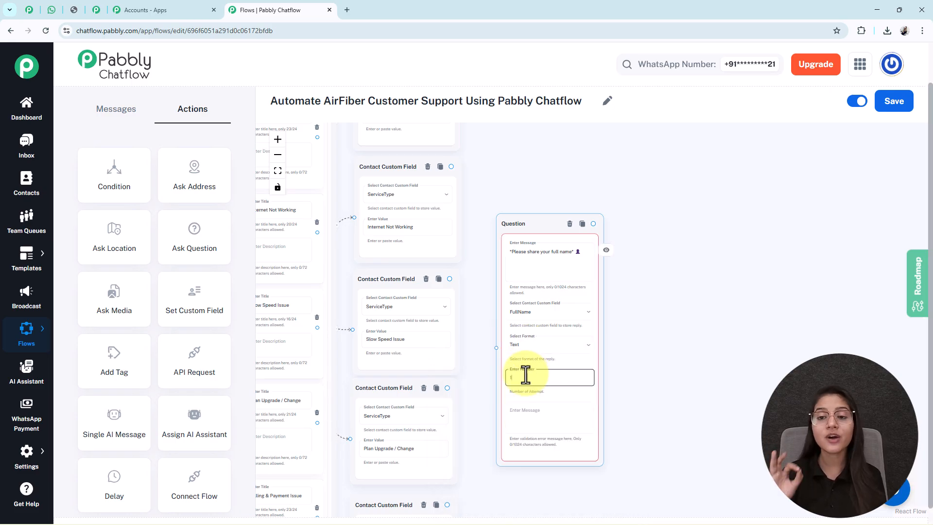
key(BackSpace)
text(0)
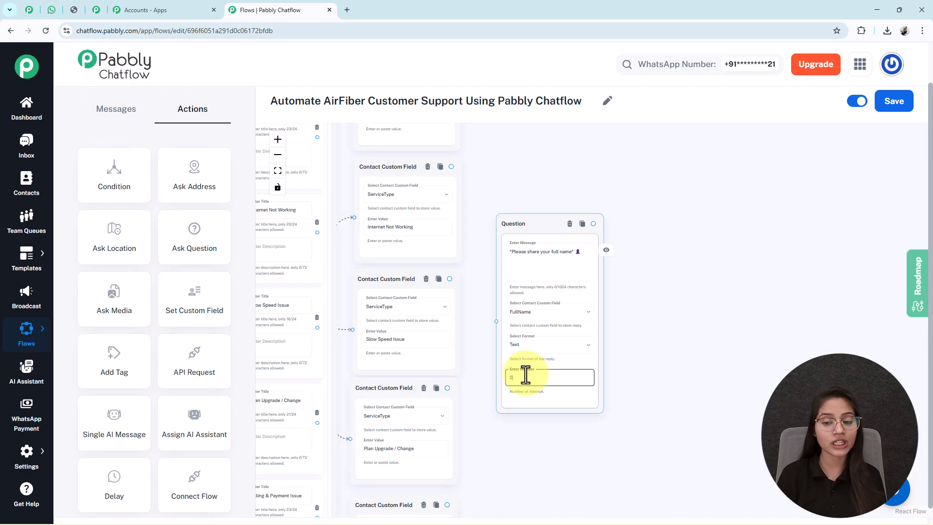
key(BackSpace)
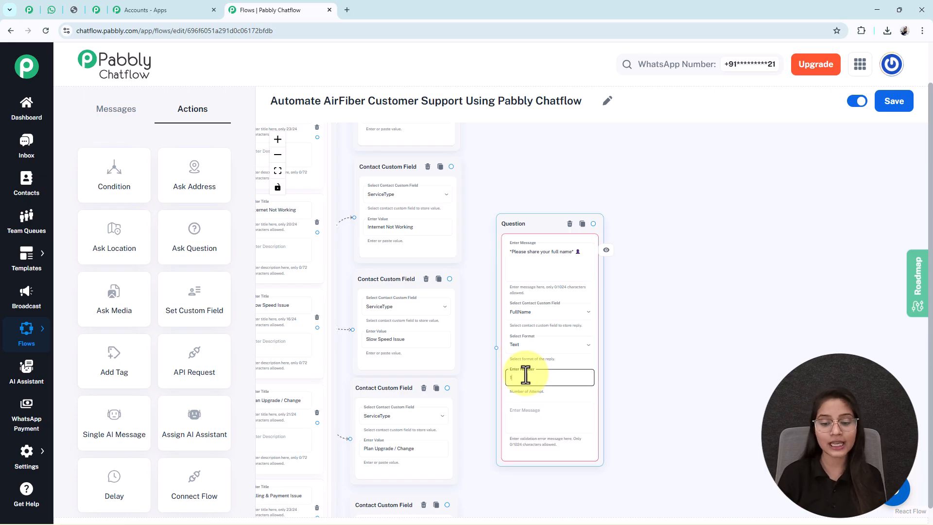
text(1)
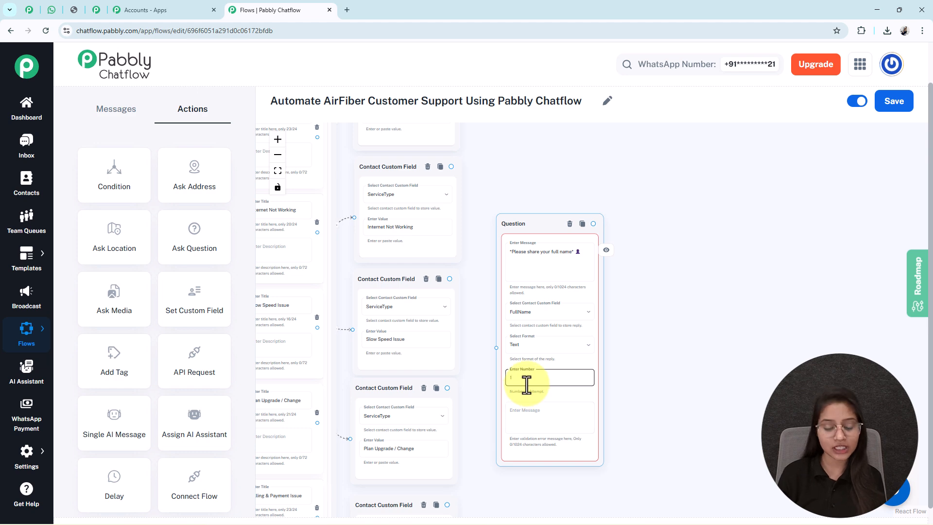
key(BackSpace)
text(0)
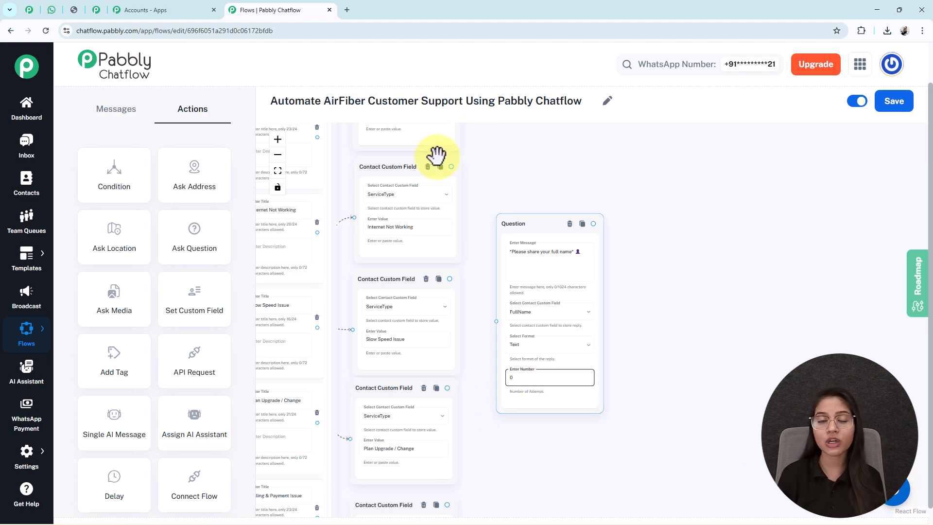
Step: Connect the "New Connection" button of the welcome Text Button block to the full-name Question block
scroll(592, 296, down, 3)
drag(692, 311, 666, 315)
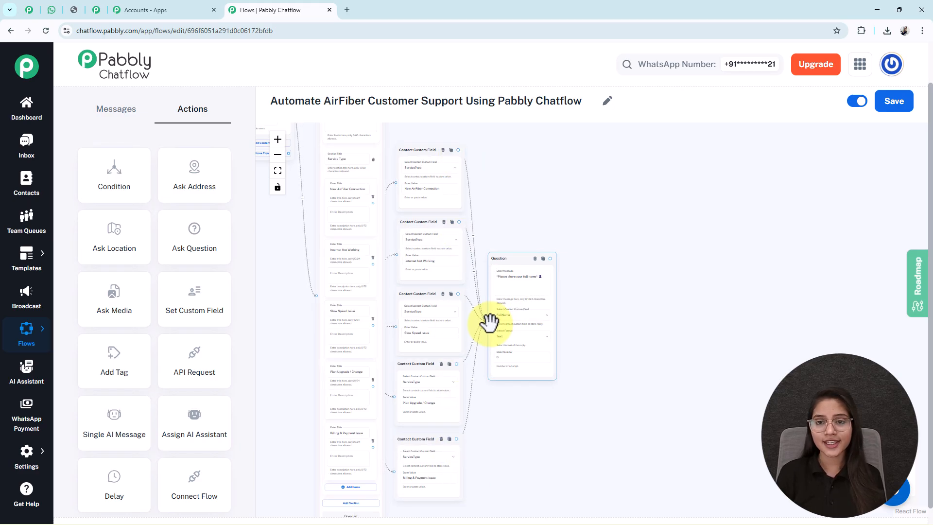
drag(613, 418, 596, 417)
scroll(597, 409, up, 3)
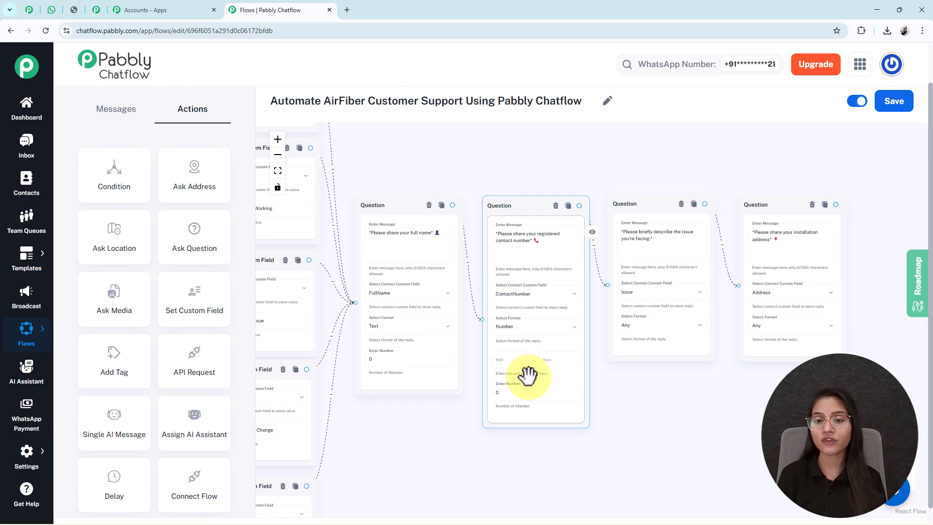
scroll(584, 431, down, 5)
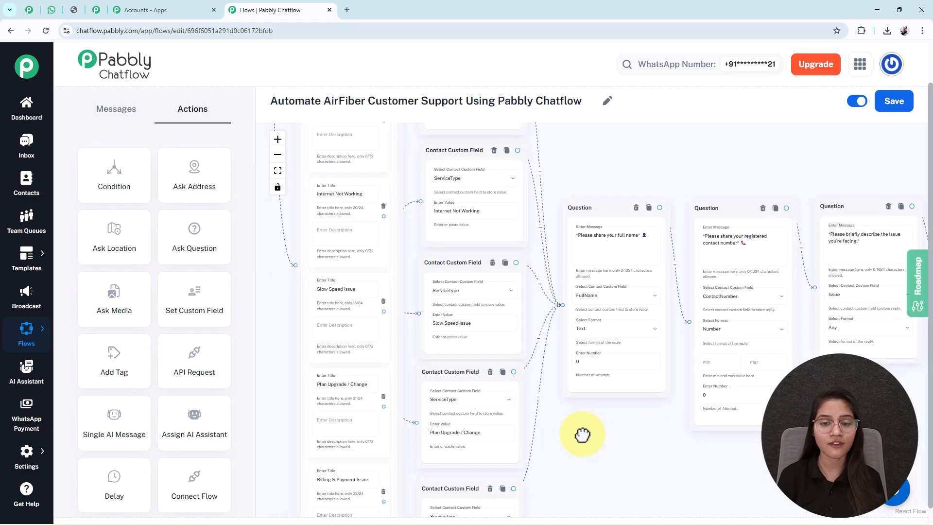
scroll(363, 287, up, 3)
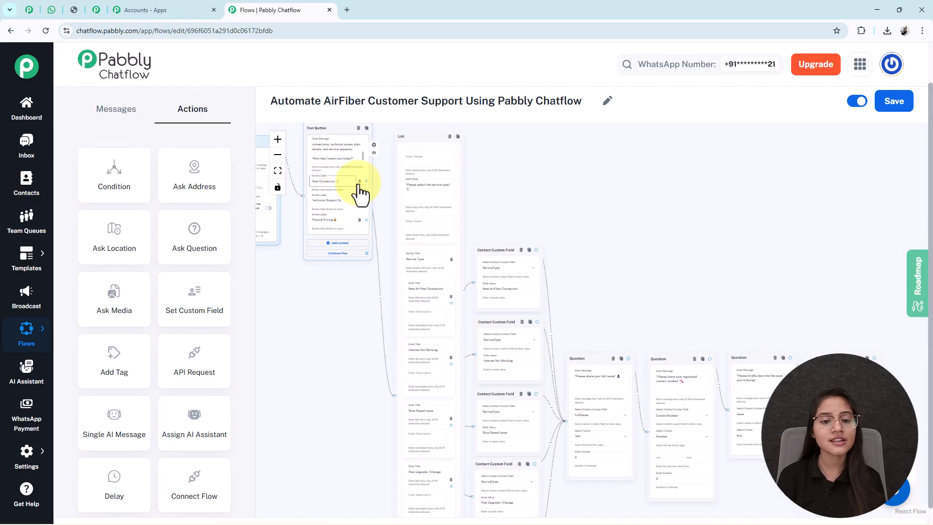
drag(367, 181, 565, 421)
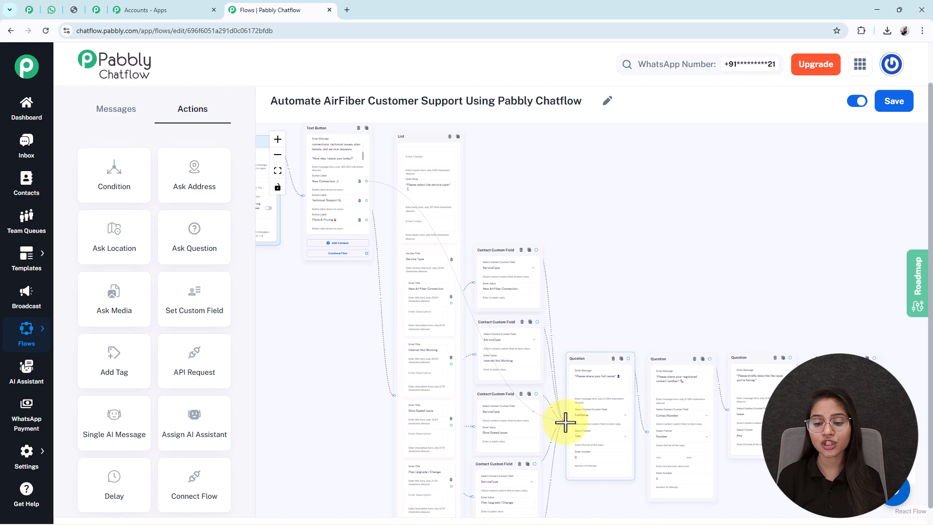
drag(665, 195, 644, 164)
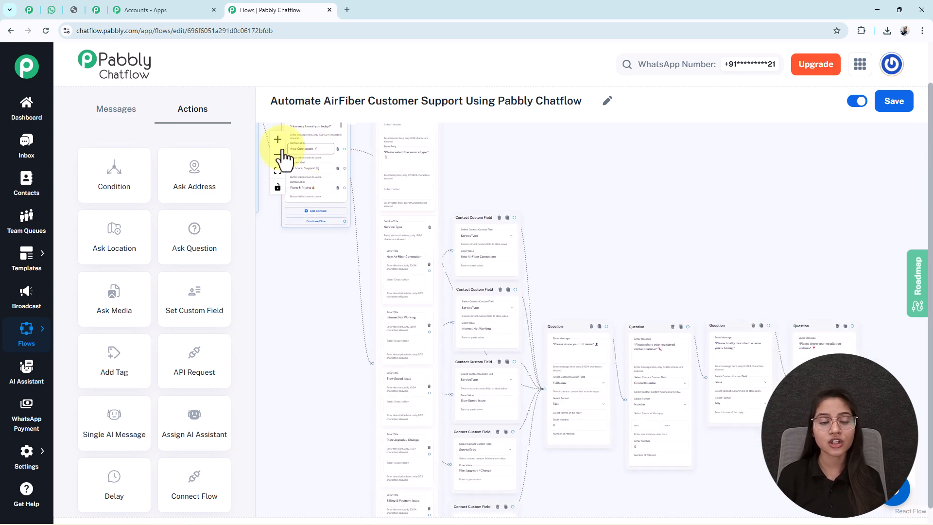
Step: Add a Text Button block connected to the output of the installation address Question block
drag(619, 254, 487, 173)
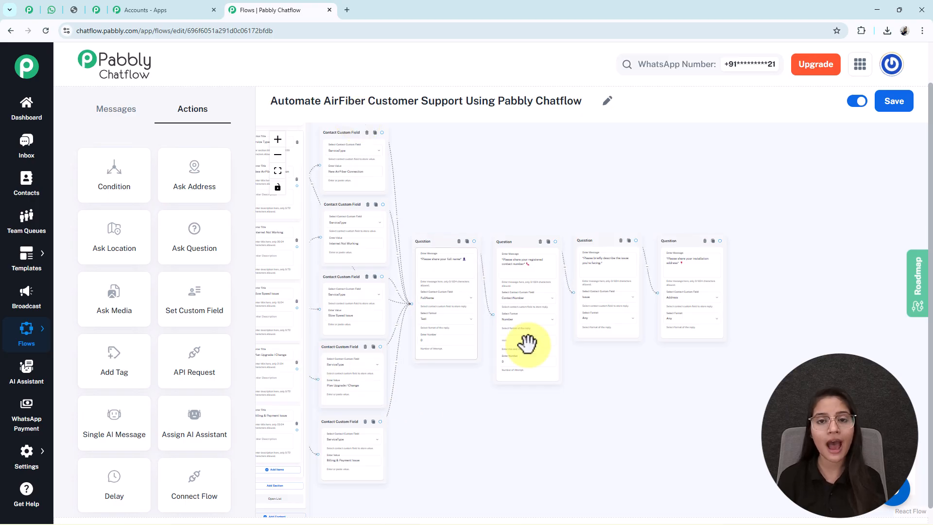
drag(681, 395, 774, 394)
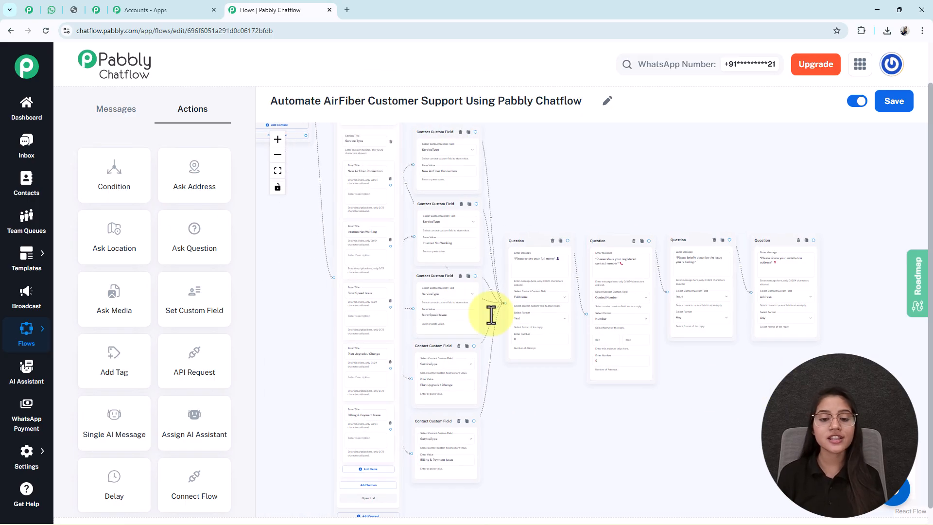
click(673, 302)
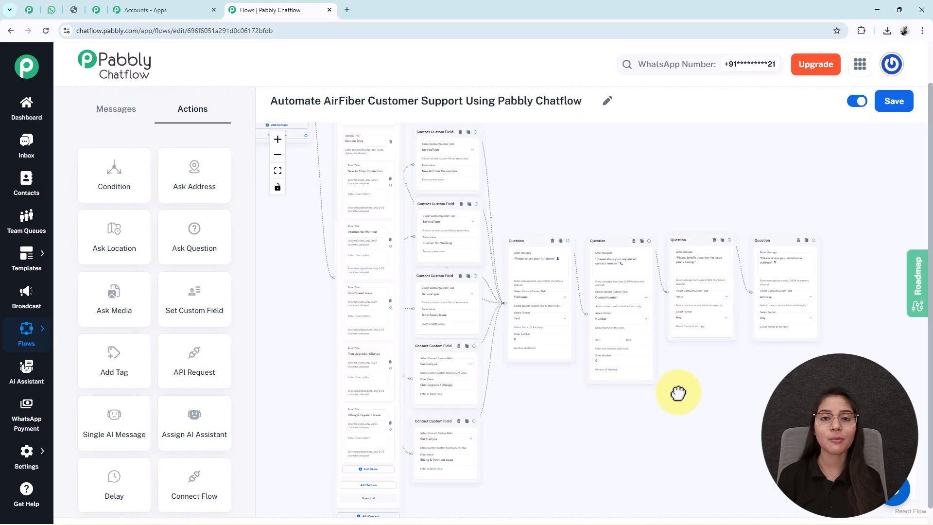
drag(690, 391, 652, 388)
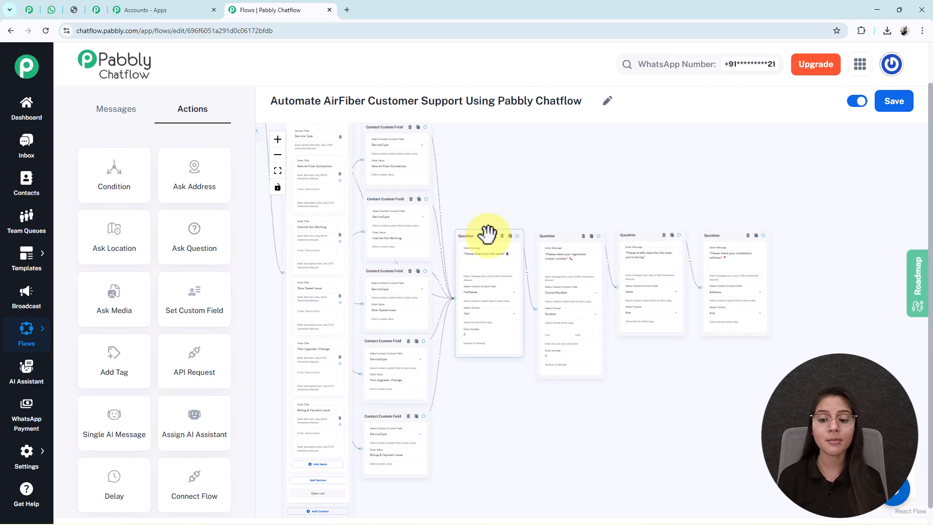
drag(778, 312, 708, 295)
drag(693, 217, 729, 265)
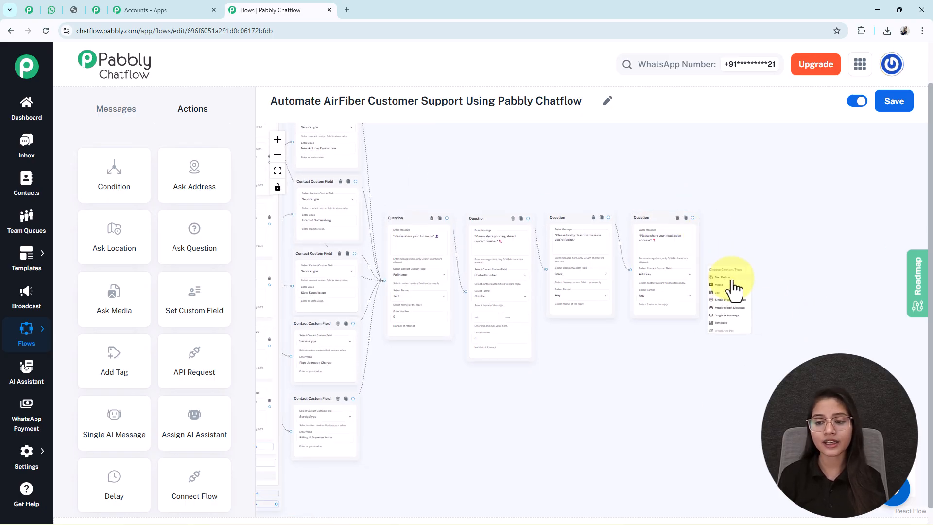
click(732, 280)
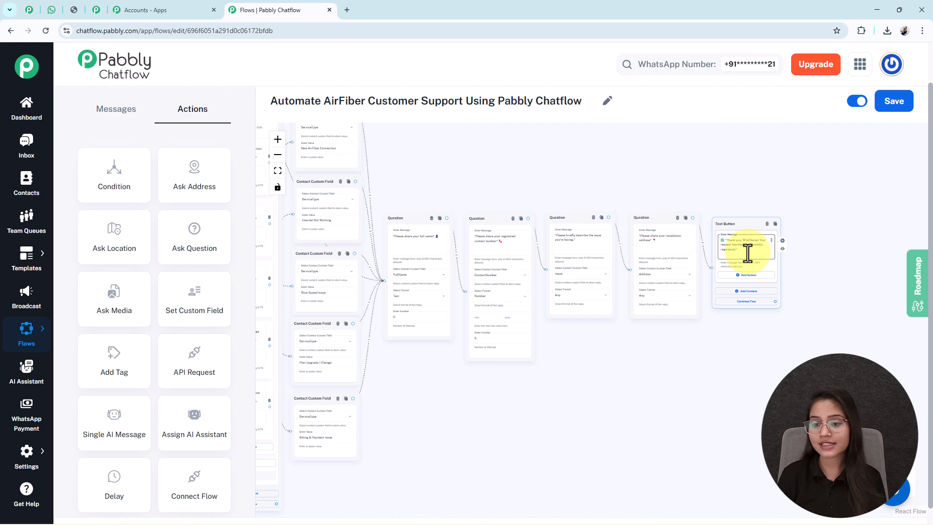
Step: Read through the Text Button's thank-you message and check its summary placeholders $FullName, $ContactNumber, $ServiceType and $Issue
scroll(747, 253, up, 5)
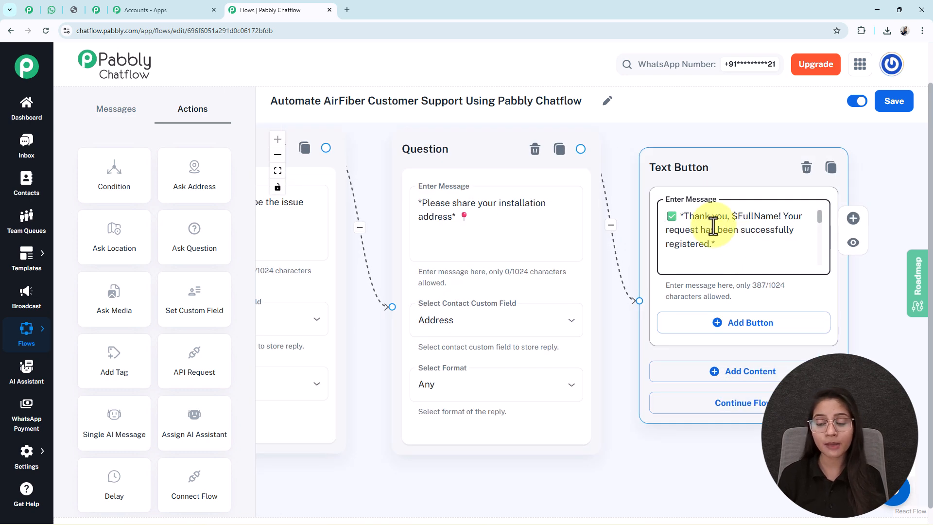
click(726, 258)
scroll(727, 258, down, 2)
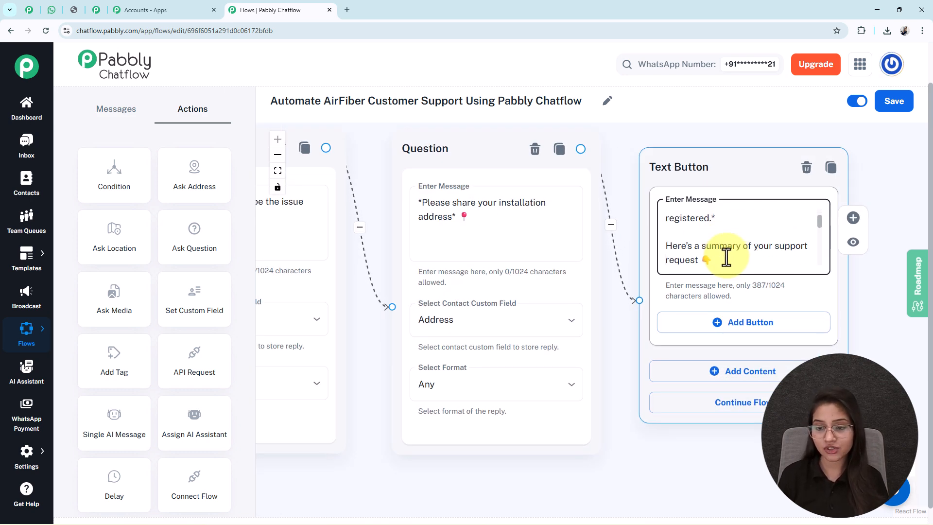
scroll(726, 258, down, 3)
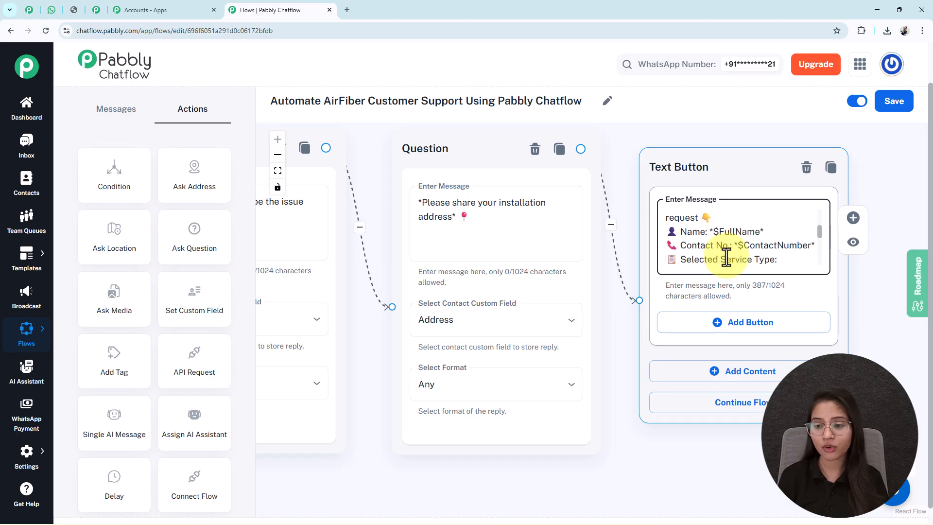
double_click(730, 217)
double_click(778, 234)
click(690, 265)
scroll(729, 258, down, 3)
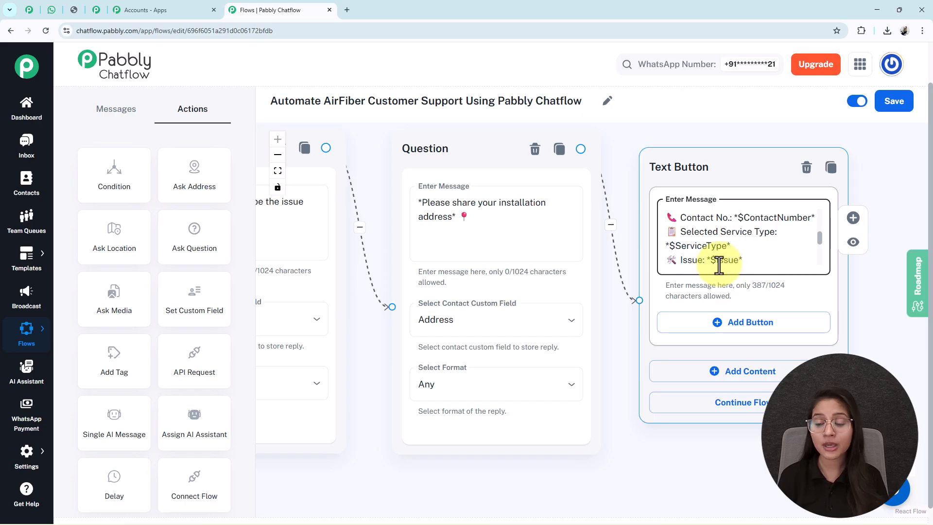
scroll(743, 245, up, 3)
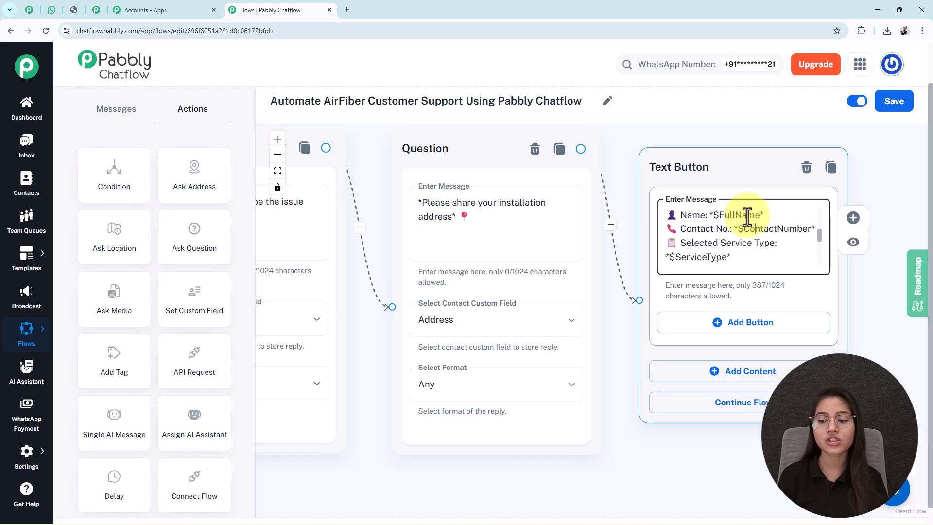
Step: Trace the $FullName placeholder in the final Text Button message back to the full-name Question block that stores the reply
double_click(747, 219)
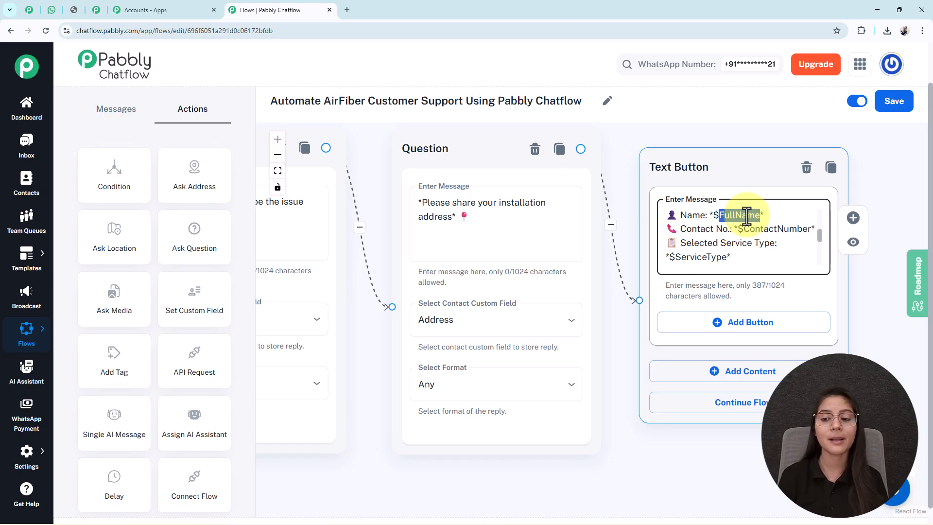
scroll(712, 281, down, 2)
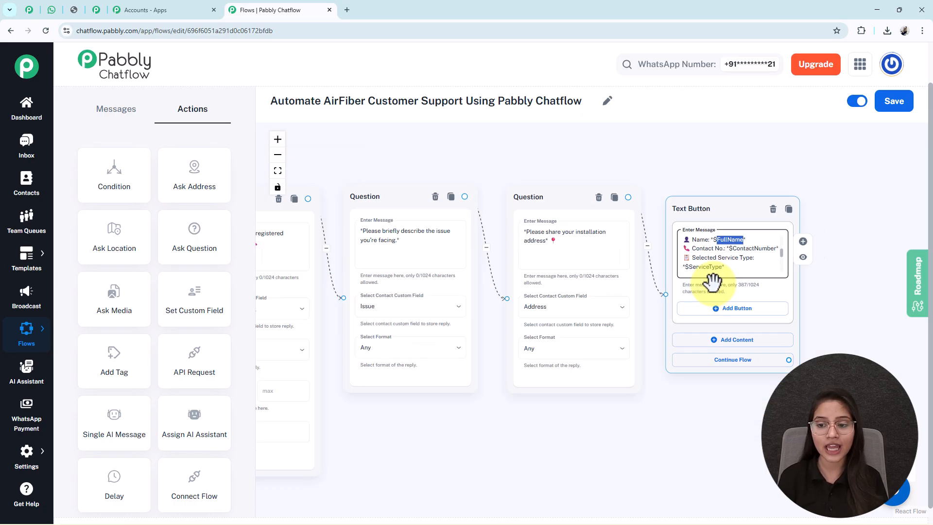
scroll(713, 281, down, 2)
drag(490, 441, 752, 410)
scroll(751, 409, down, 2)
click(461, 230)
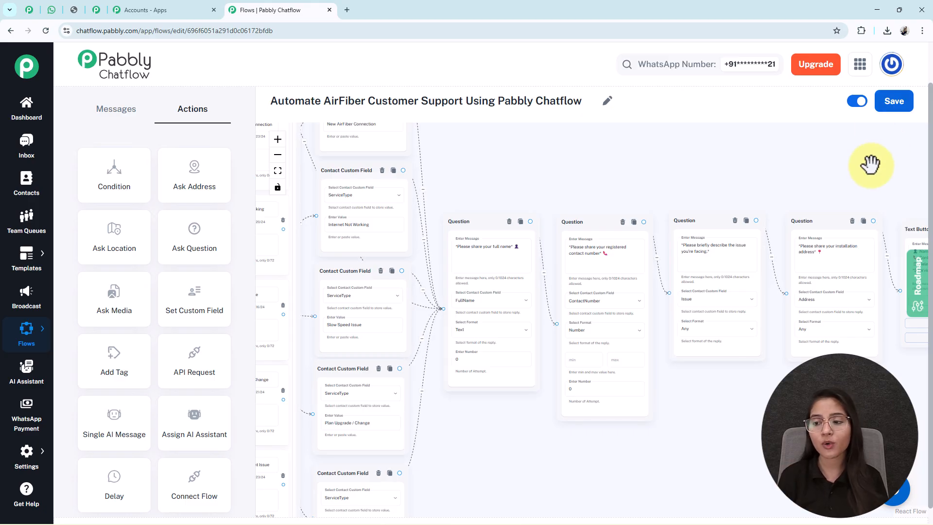
drag(883, 144, 542, 160)
scroll(617, 239, up, 1)
double_click(616, 239)
Step: Switch to the WhatsApp chat and compare the customer's full-name reply with the Name line of the request summary
click(51, 10)
drag(404, 221, 478, 214)
scroll(693, 195, up, 6)
drag(854, 273, 816, 273)
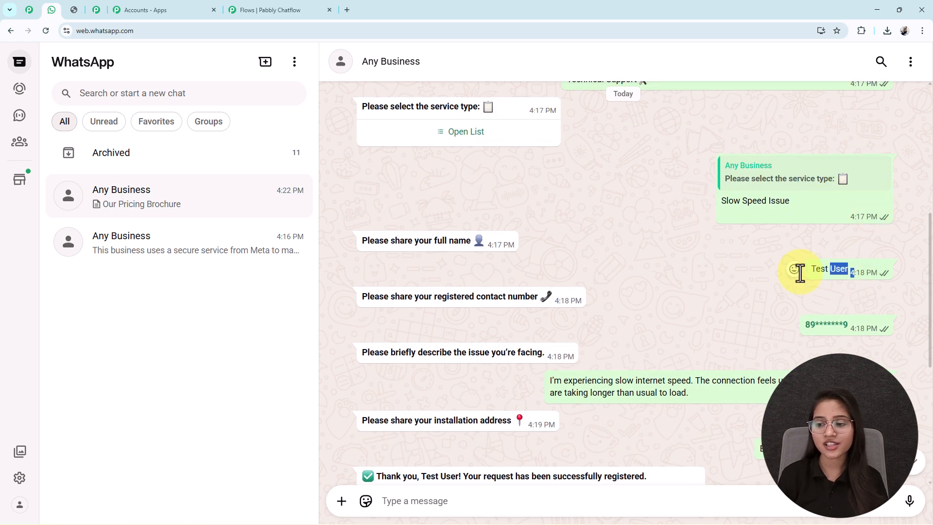
scroll(492, 345, down, 6)
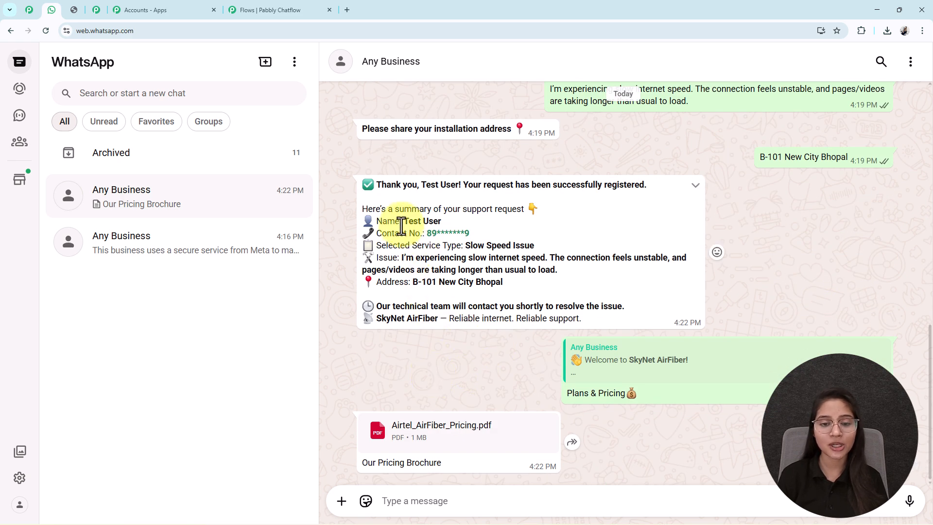
drag(403, 222, 451, 224)
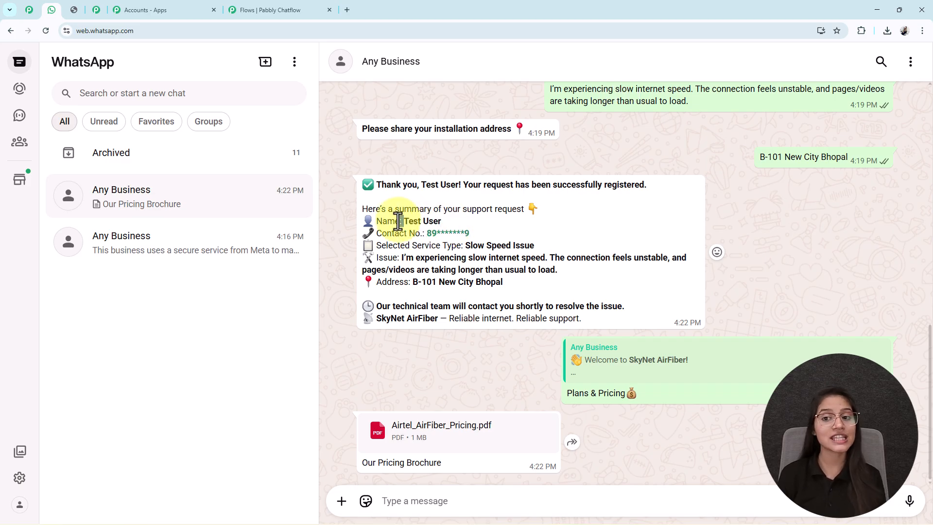
Step: Return to the Pabbly Chatflow flow and add a Media Button block beside the List block with media type Document
click(243, 5)
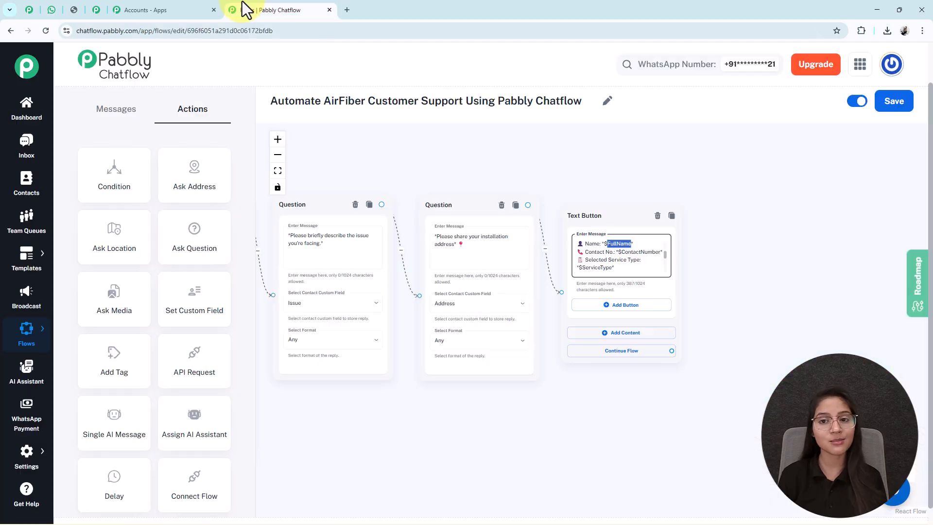
drag(378, 444, 874, 425)
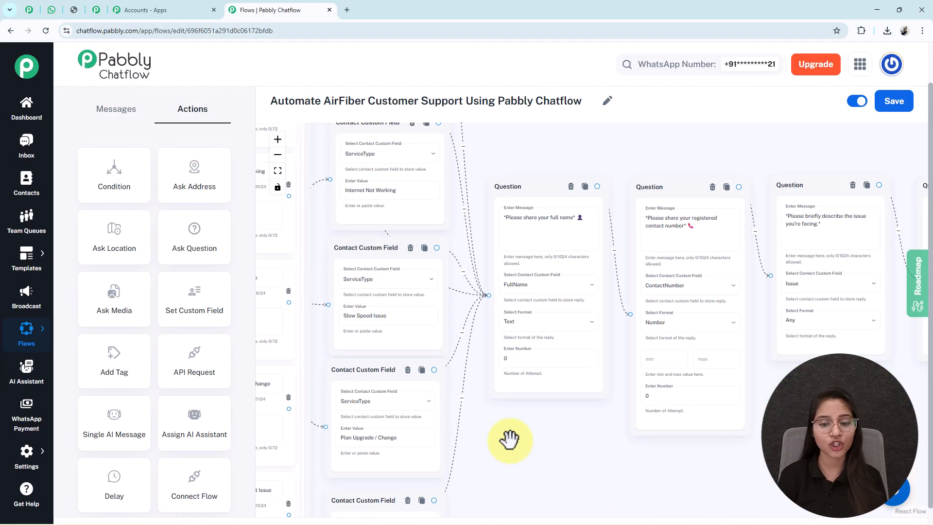
drag(464, 452, 893, 452)
scroll(461, 273, down, 3)
drag(457, 255, 402, 462)
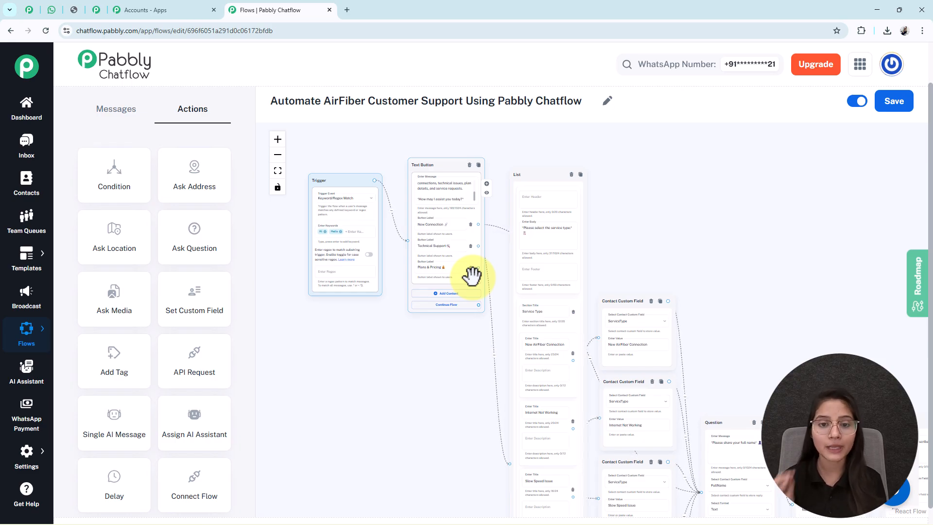
click(116, 117)
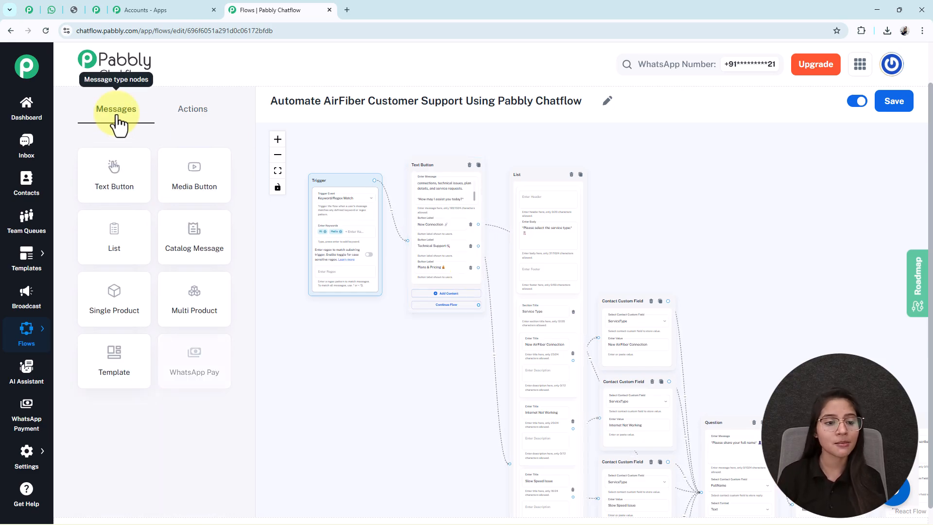
drag(192, 197, 649, 168)
click(652, 185)
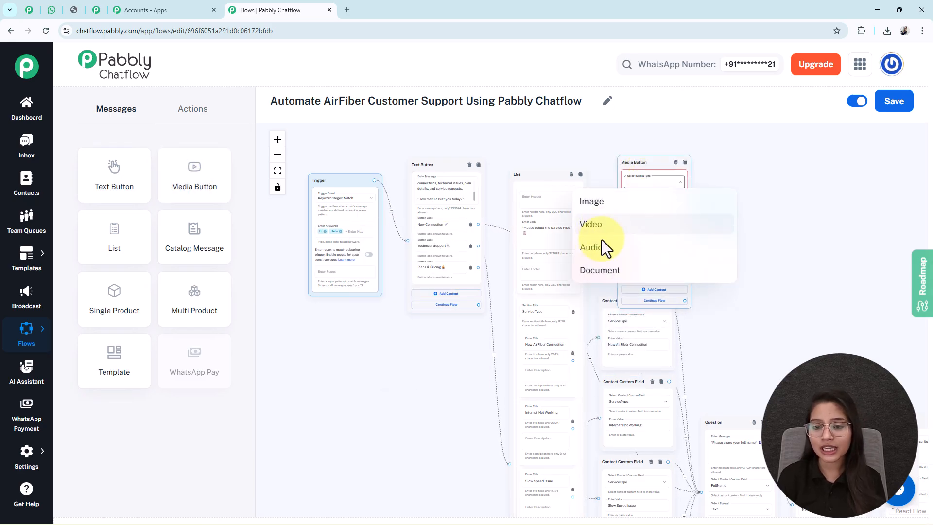
click(600, 277)
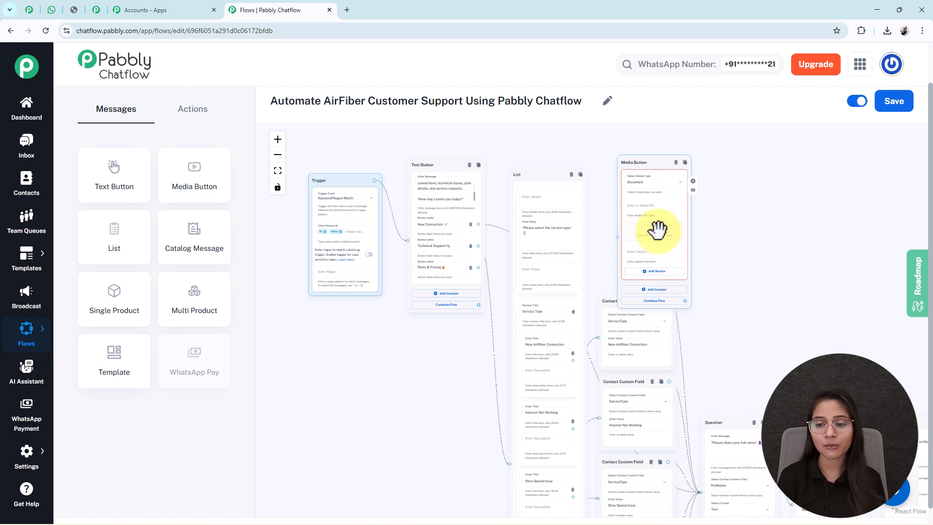
Step: Insert the Airtel_AirFiber_Pricing.pdf file from the Media Library into the Media Button block
click(655, 232)
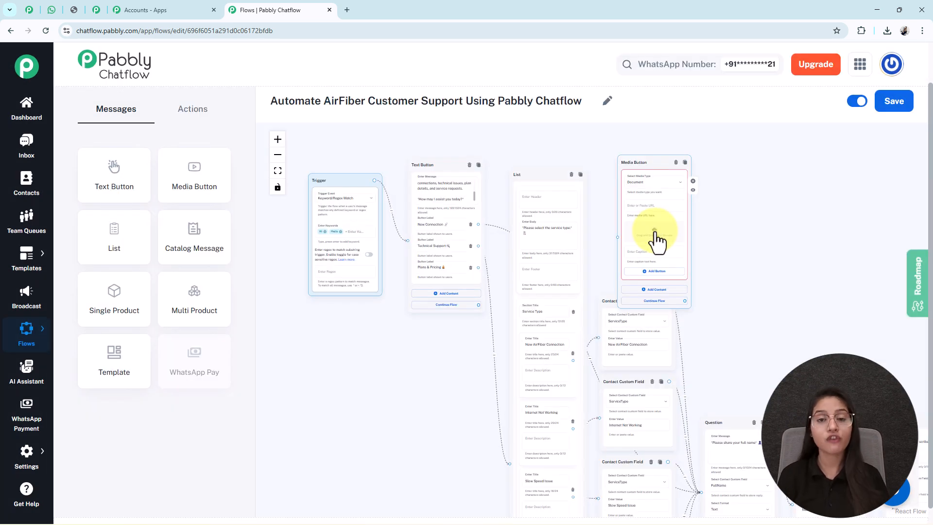
click(654, 233)
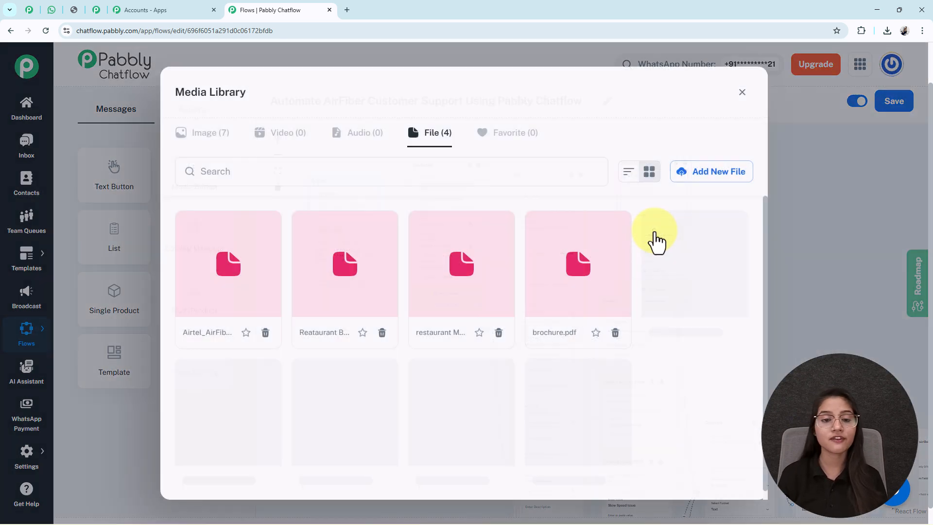
click(214, 288)
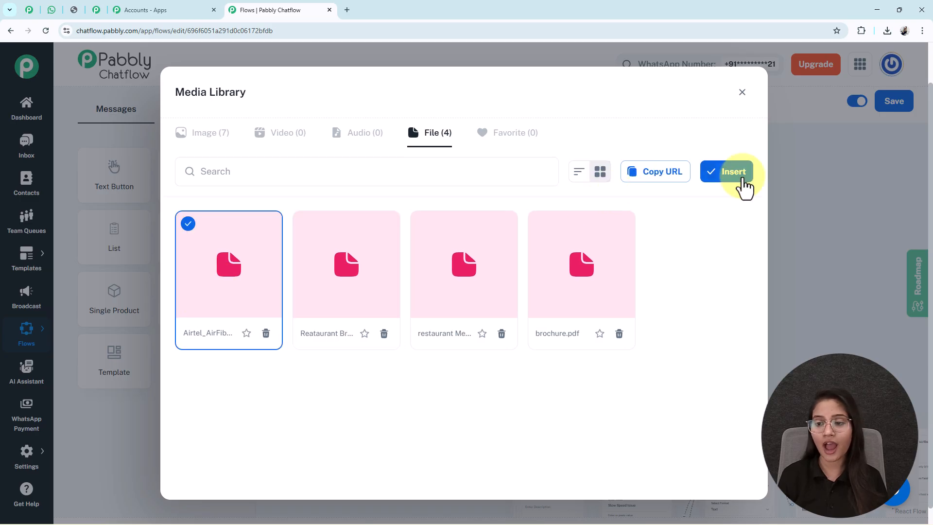
click(737, 175)
Step: Move the Media Button block clear of the other blocks and connect the welcome block's "Plans & Pricing" button to it
drag(664, 163, 747, 159)
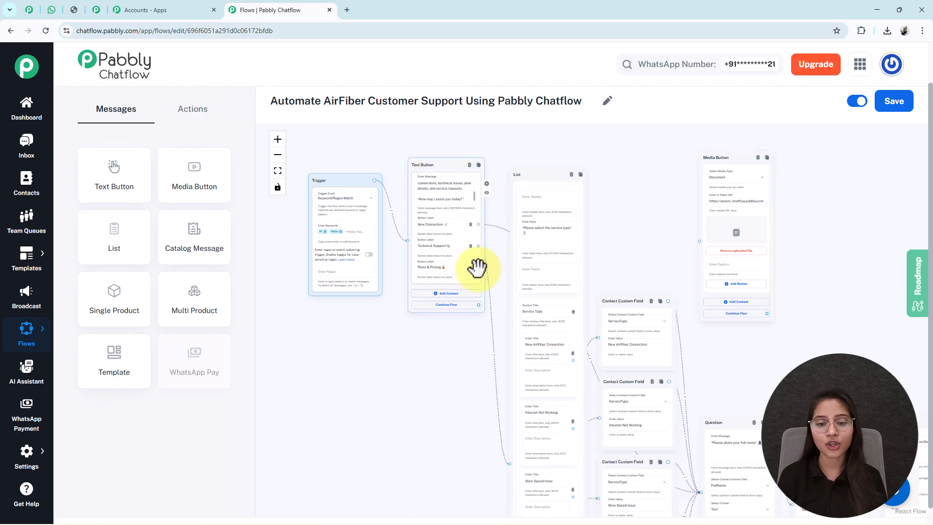
drag(479, 267, 699, 242)
Step: Reposition the Media Button block beneath the welcome Text Button block and save the flow
click(277, 170)
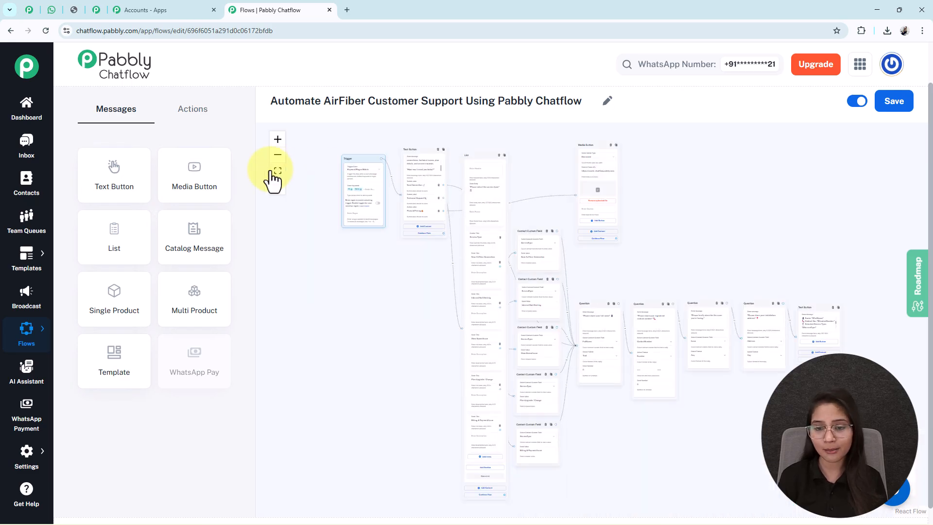
drag(586, 146, 387, 274)
click(892, 105)
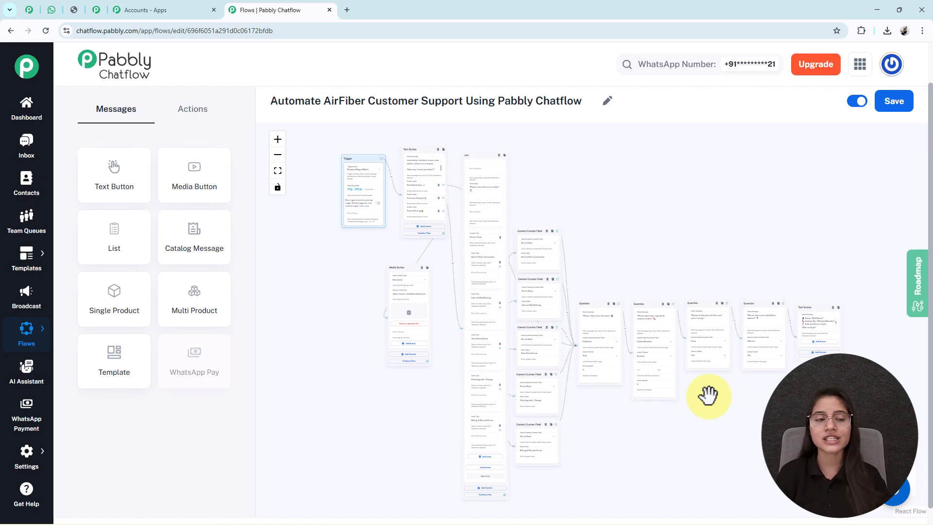
Step: Switch to the WhatsApp chat and review the test conversation from the Technical Support choice to the request summary and pricing brochure
click(51, 10)
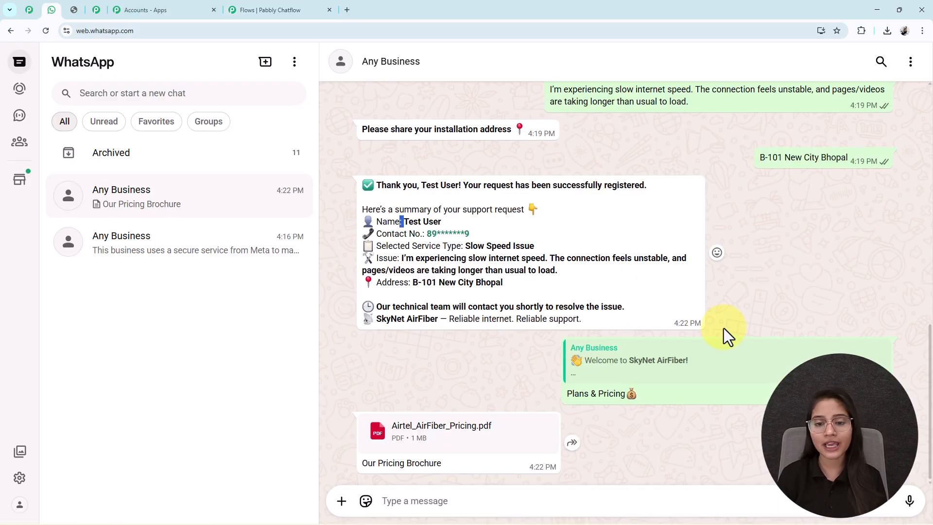
scroll(724, 328, up, 5)
scroll(724, 328, up, 3)
scroll(724, 328, down, 6)
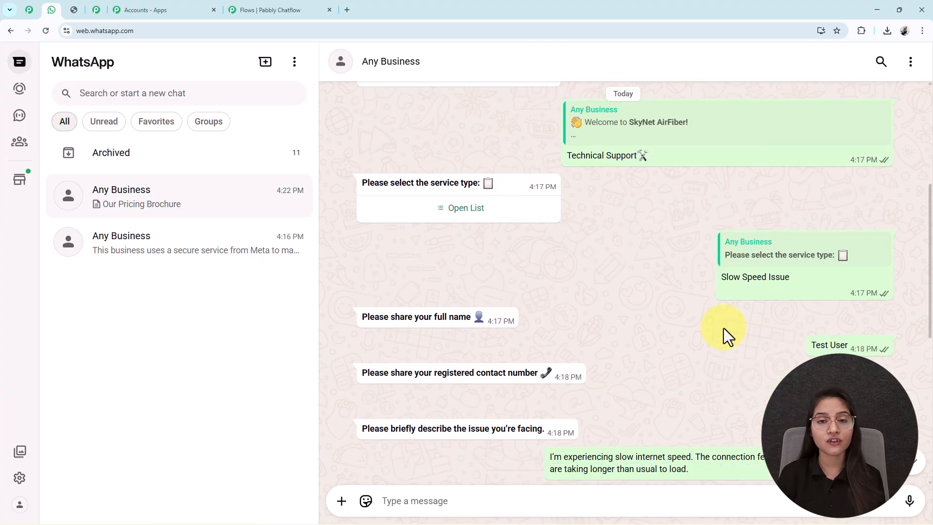
scroll(724, 329, down, 3)
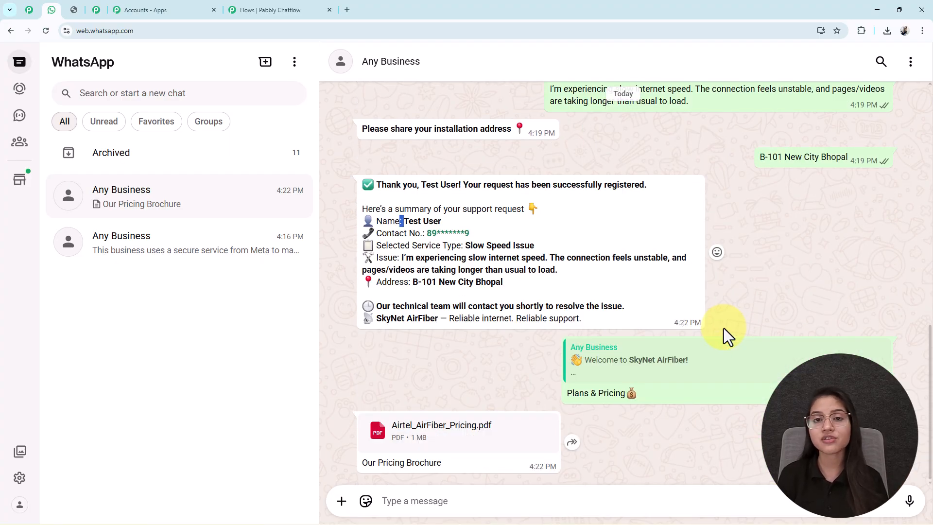
scroll(724, 328, up, 3)
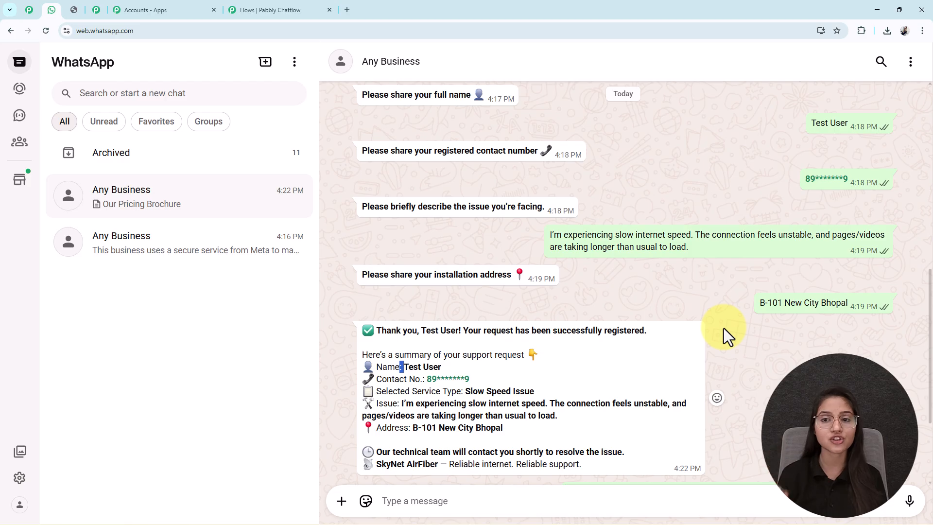
scroll(725, 328, up, 4)
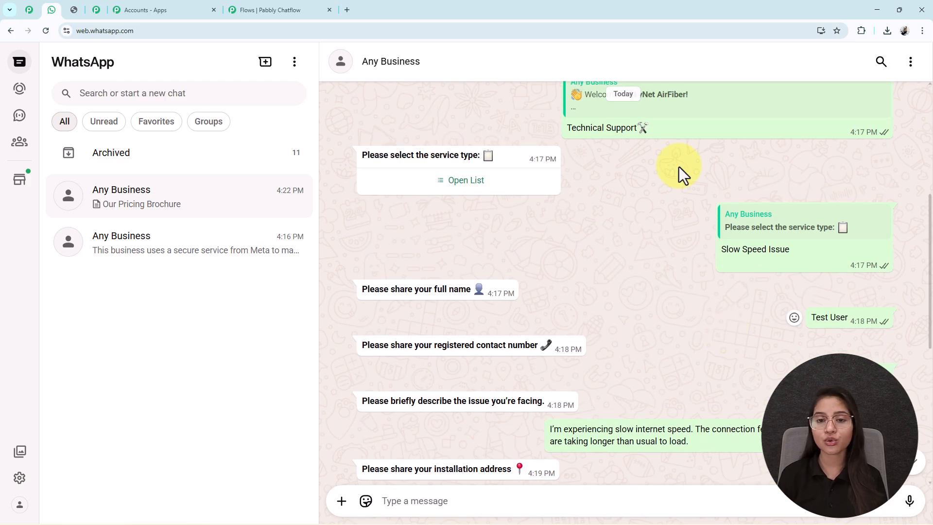
scroll(673, 192, down, 1)
scroll(659, 178, down, 1)
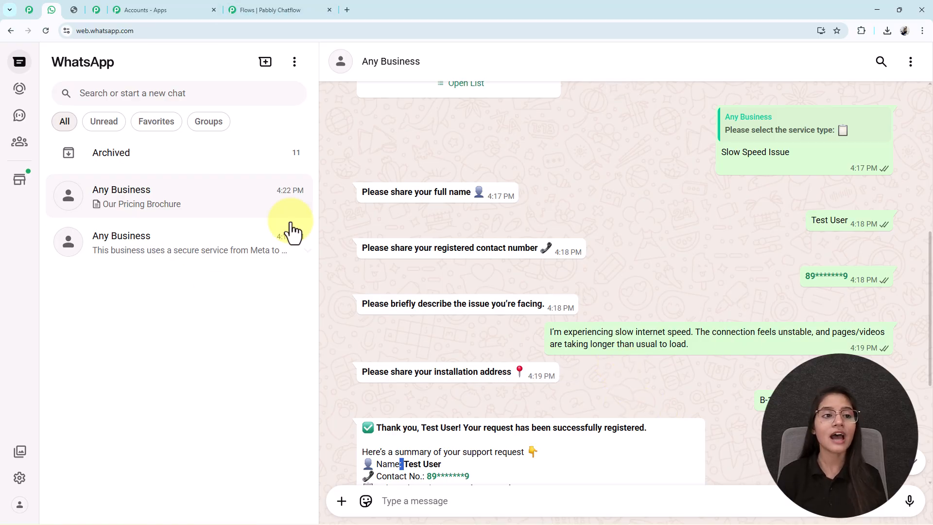
Step: View the Pabbly Connect workflow from Pabbly Chatflow to Google Sheets, and review the WhatsApp chat from the welcome message to the brochure
click(100, 12)
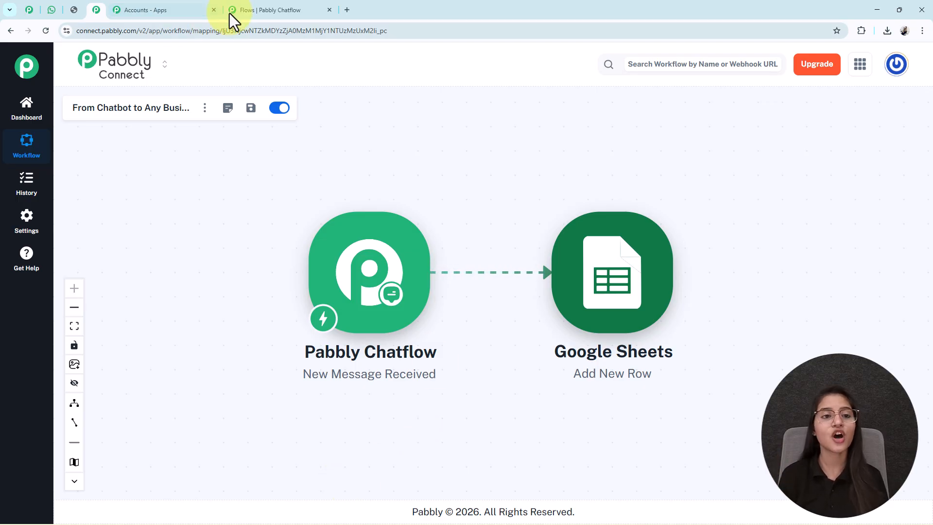
click(52, 9)
scroll(579, 313, up, 5)
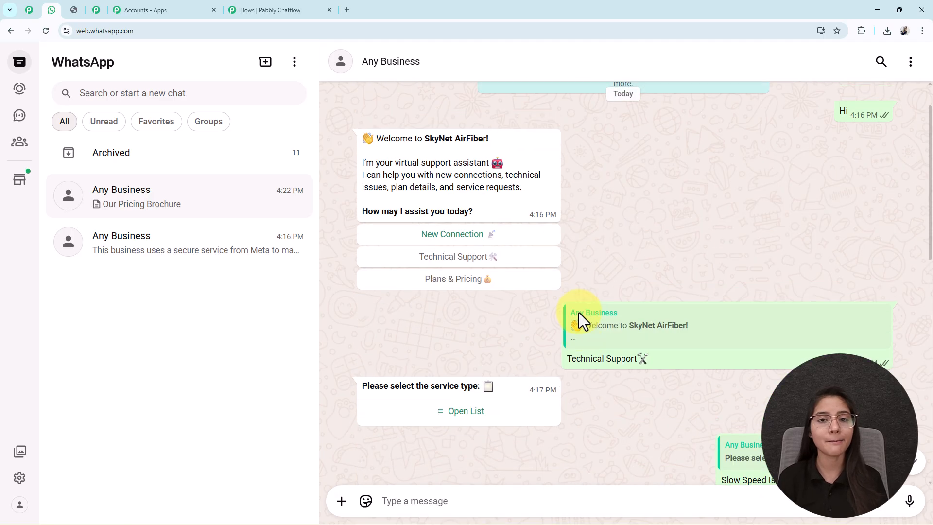
scroll(579, 313, down, 10)
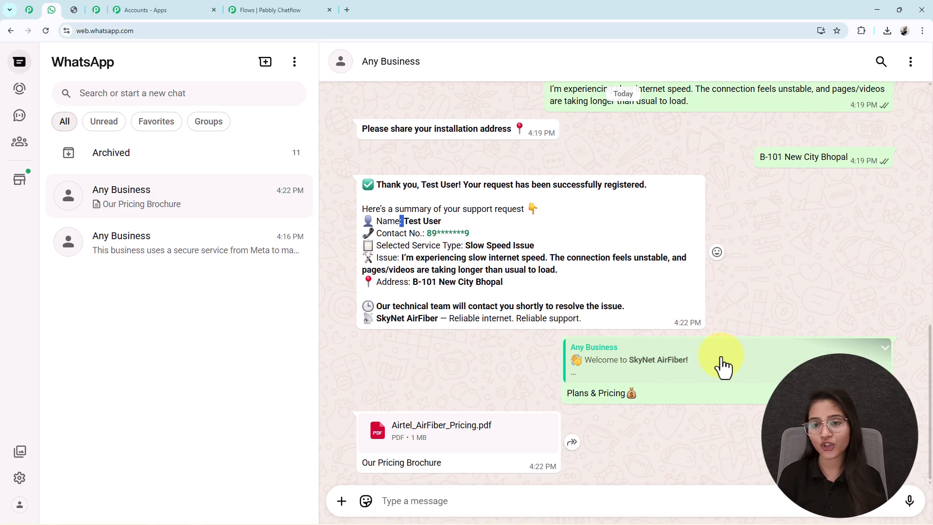
Step: View the completed flow in Pabbly Chatflow and switch to the browser tab with the coupon code image
click(292, 10)
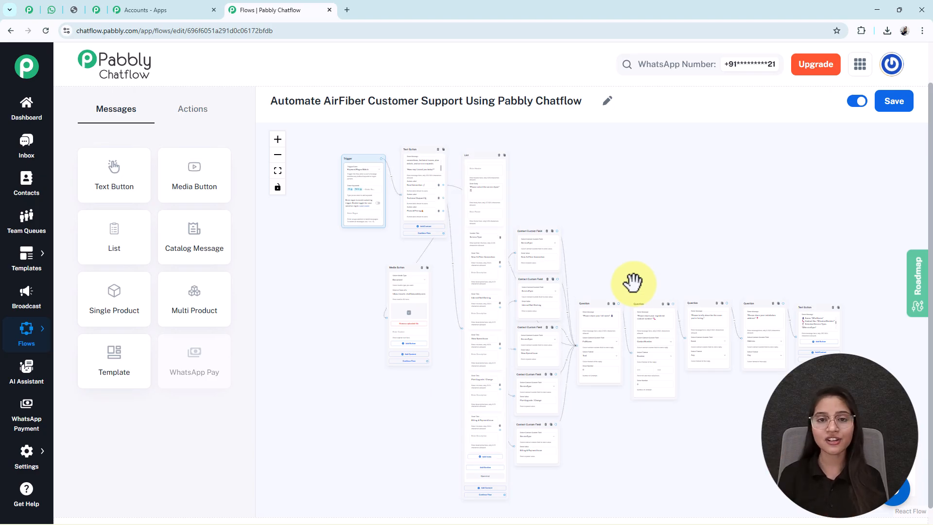
click(81, 12)
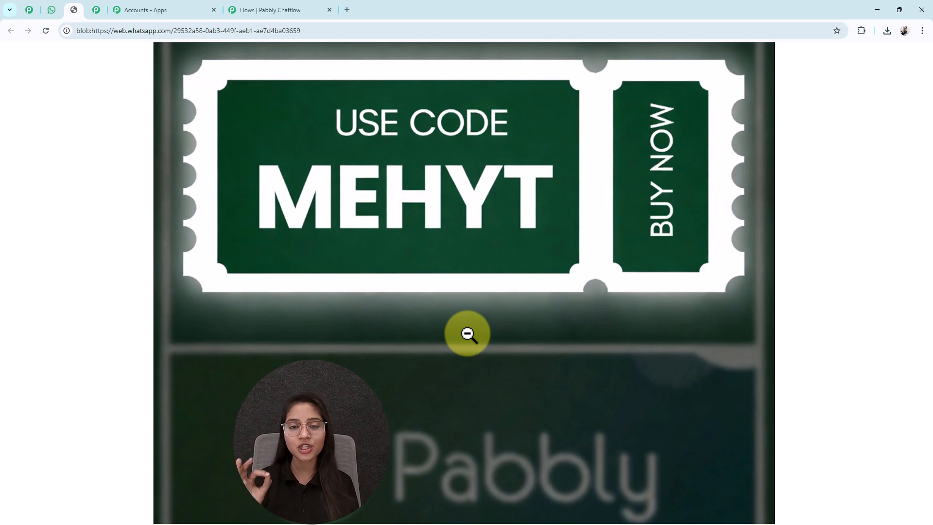